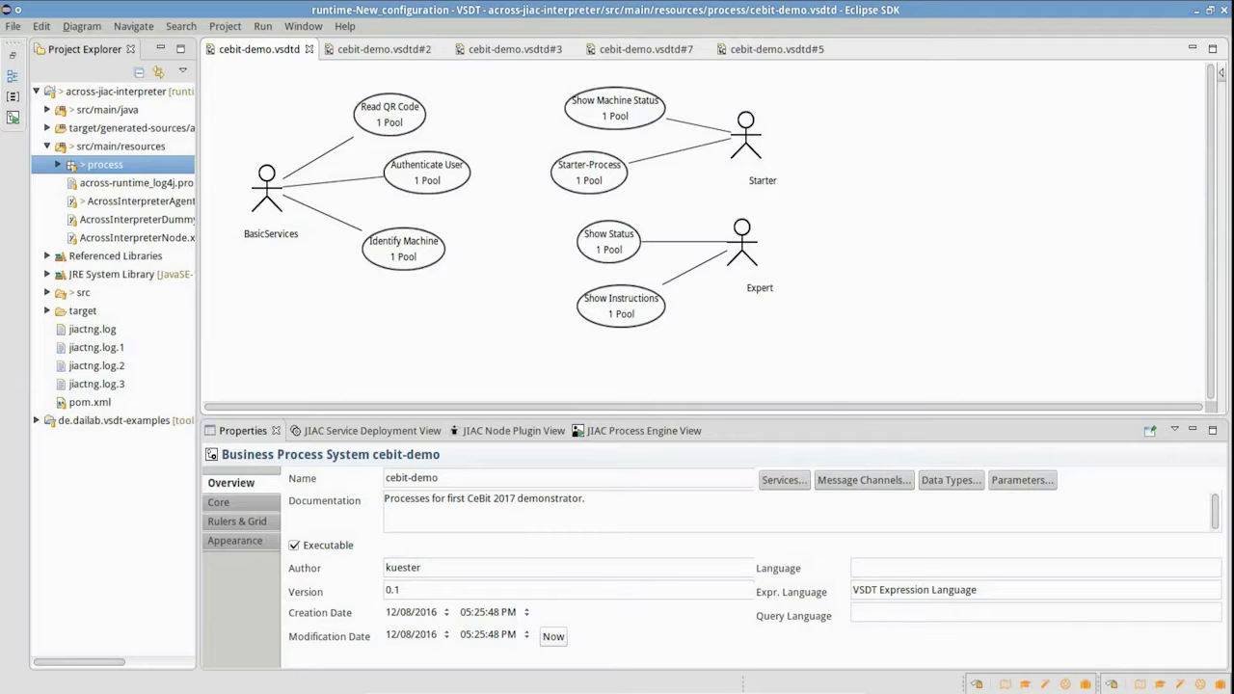
# Review the Read QR Code, Authenticate User, Show Instructions and Starter-Process diagrams in turn
pyautogui.click(403, 52)
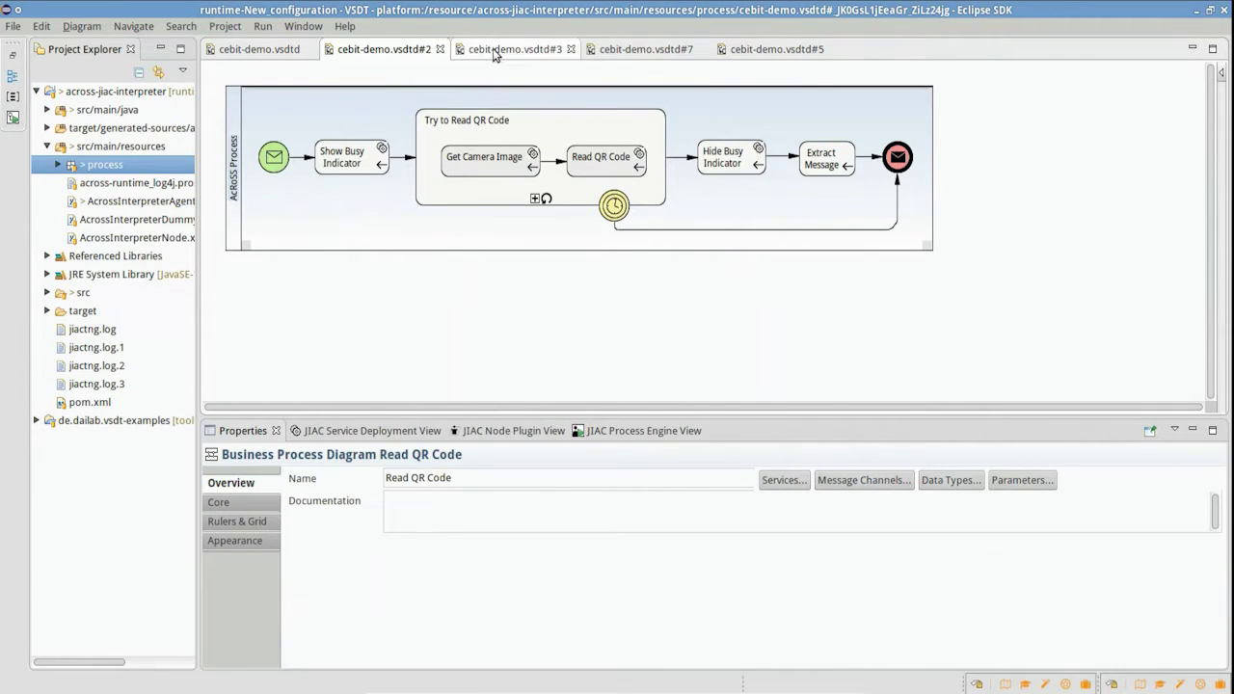
pyautogui.click(541, 54)
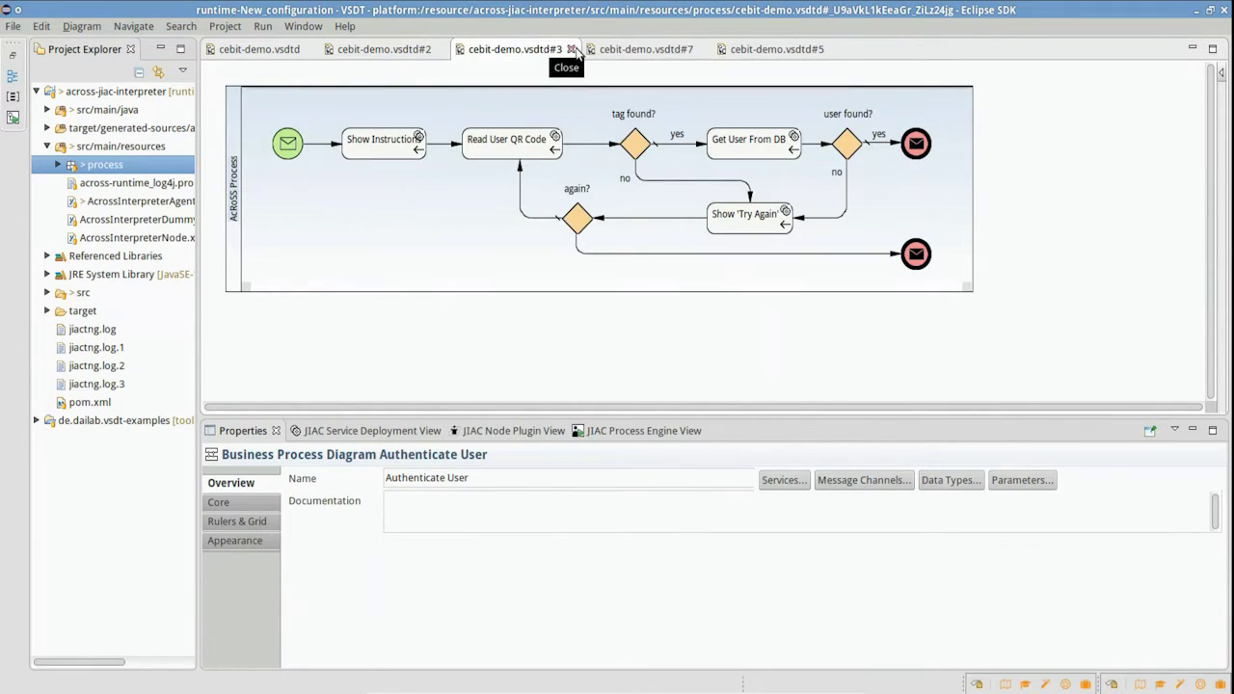
pyautogui.click(668, 58)
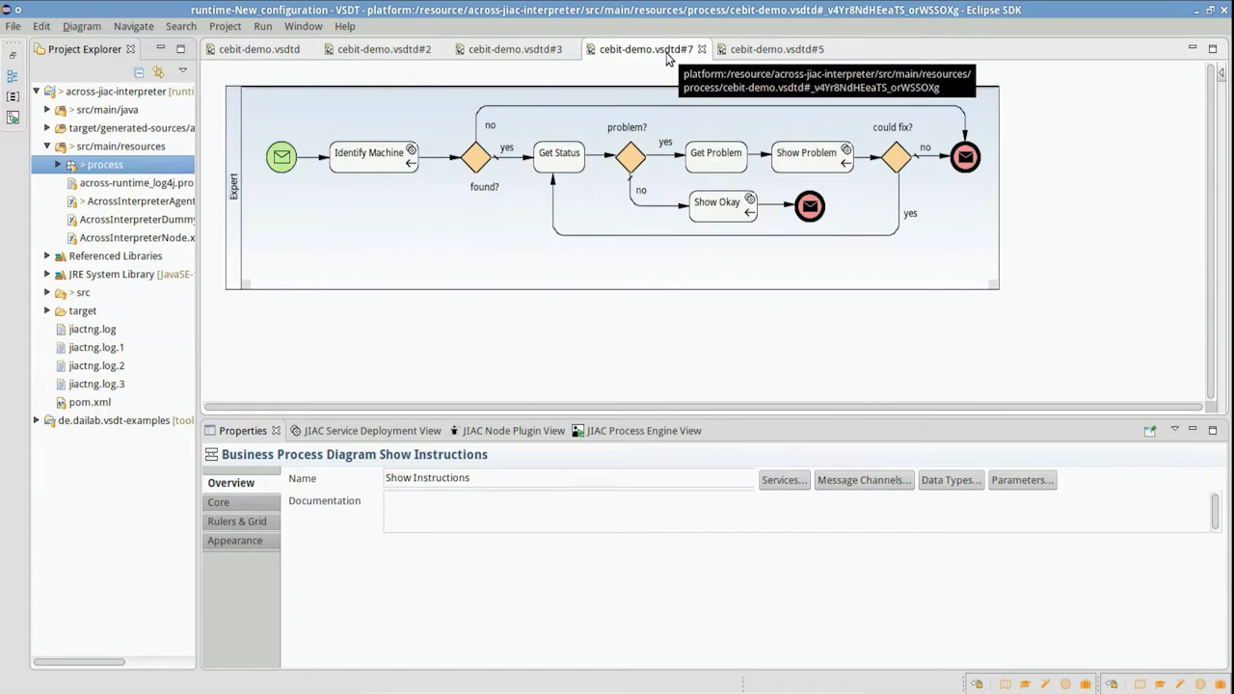
pyautogui.click(790, 55)
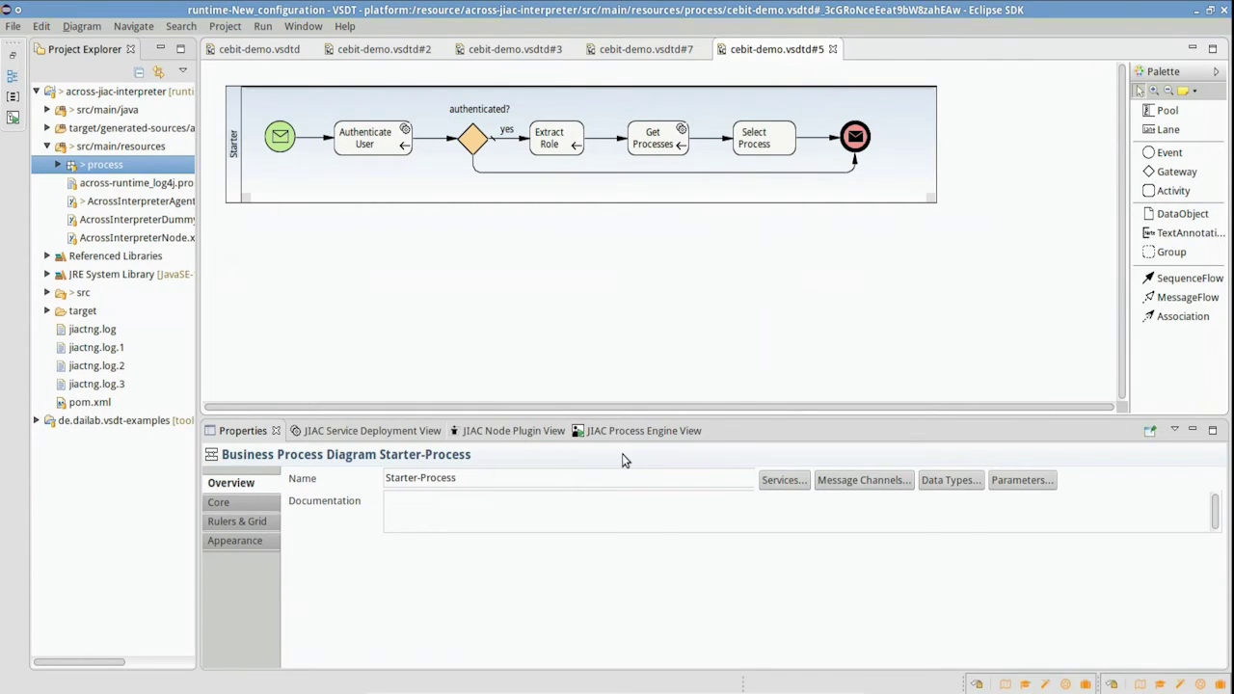
# Import the ClientServiceAgent's ClientService.getListSelectionInput action from node n-53b1a87248475@demo into the Starter-Process diagram
pyautogui.click(371, 432)
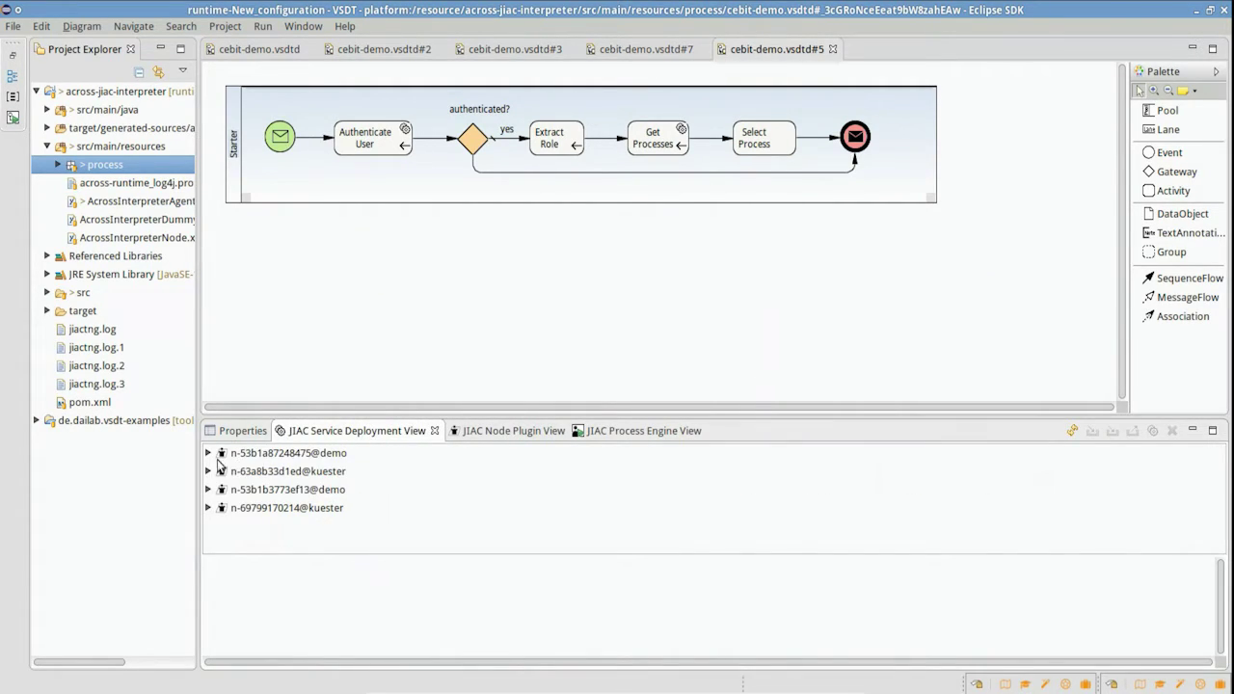
pyautogui.click(208, 453)
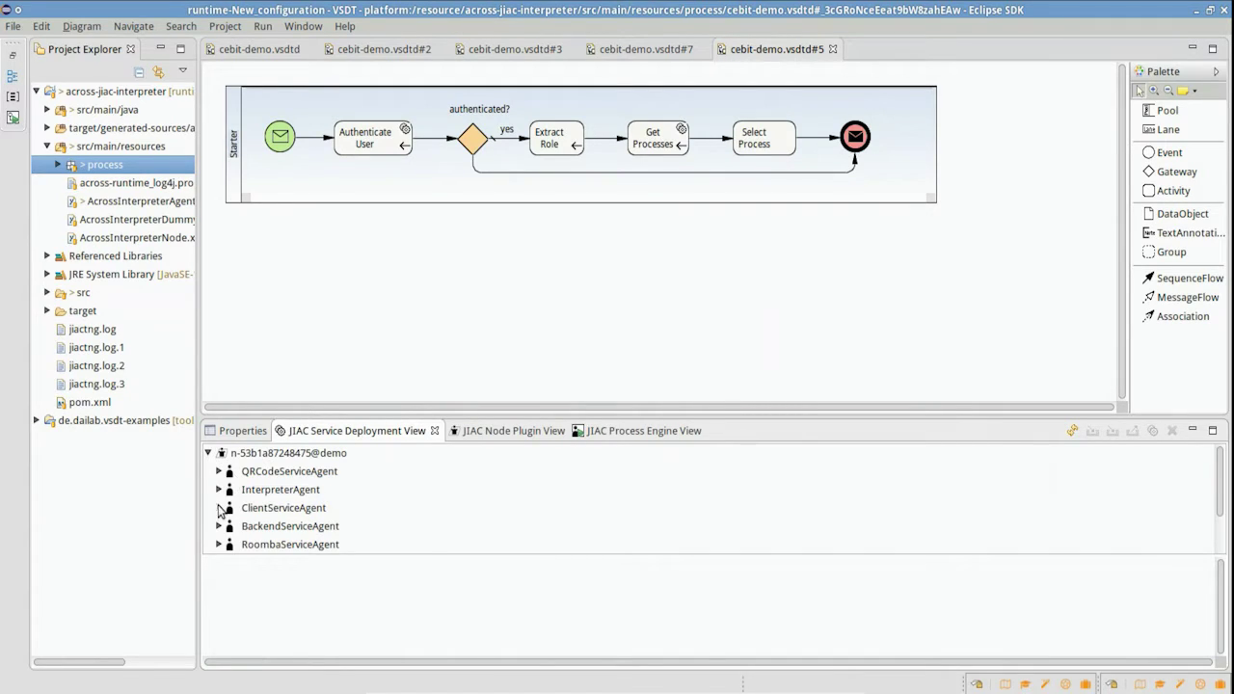
pyautogui.click(218, 508)
pyautogui.click(297, 507)
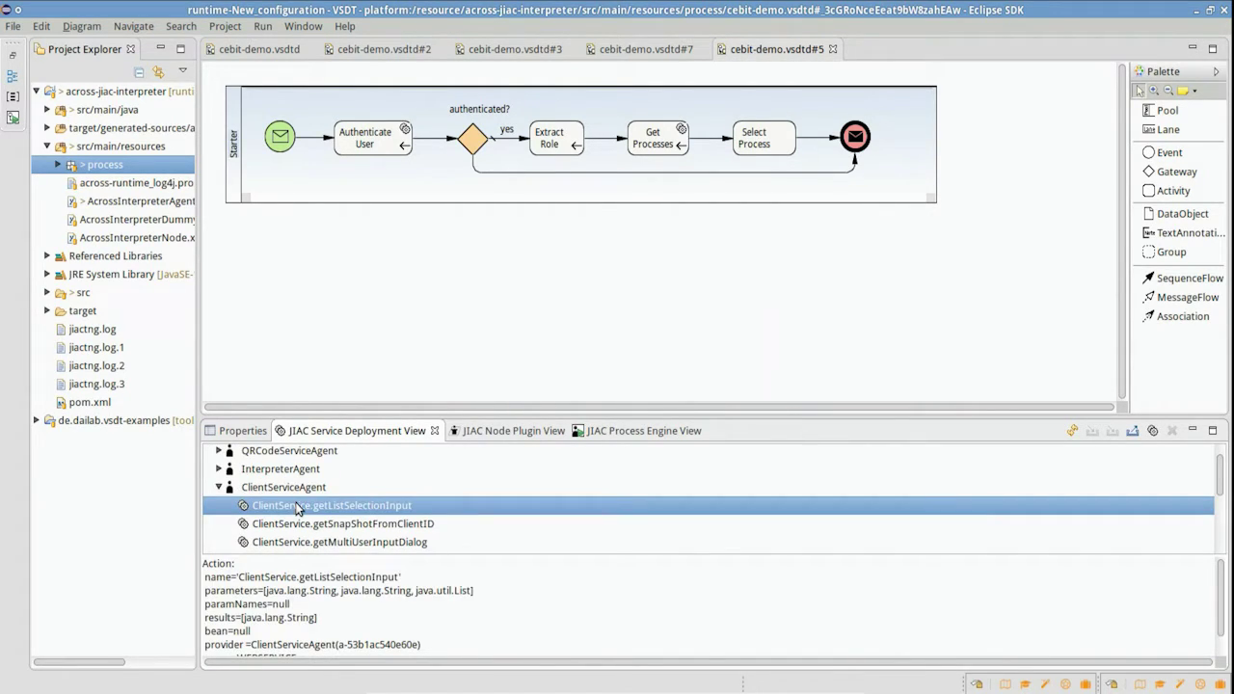
pyautogui.click(1134, 432)
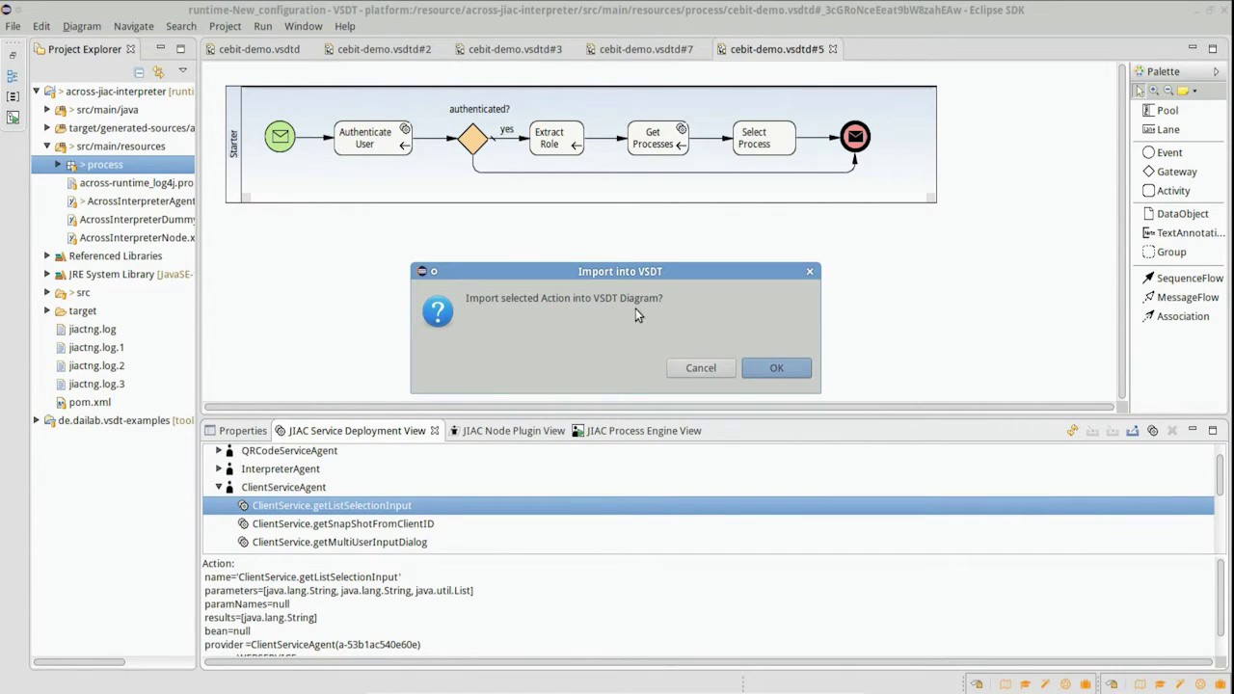
pyautogui.click(779, 372)
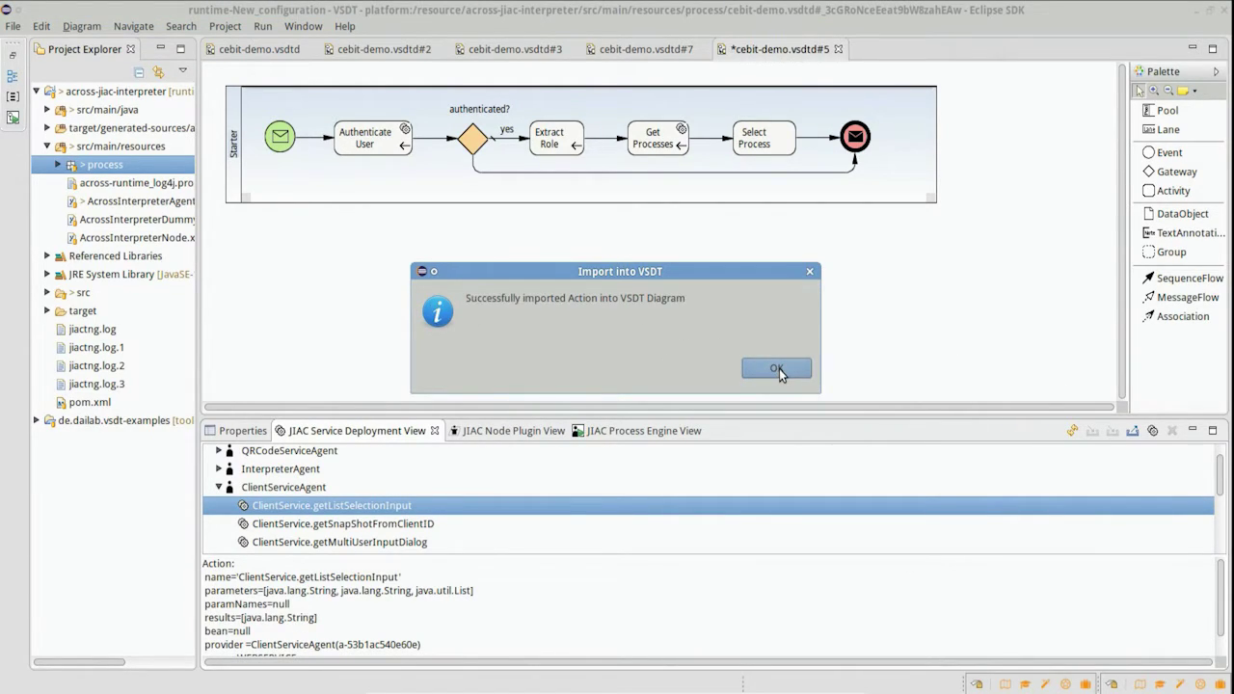
pyautogui.click(779, 369)
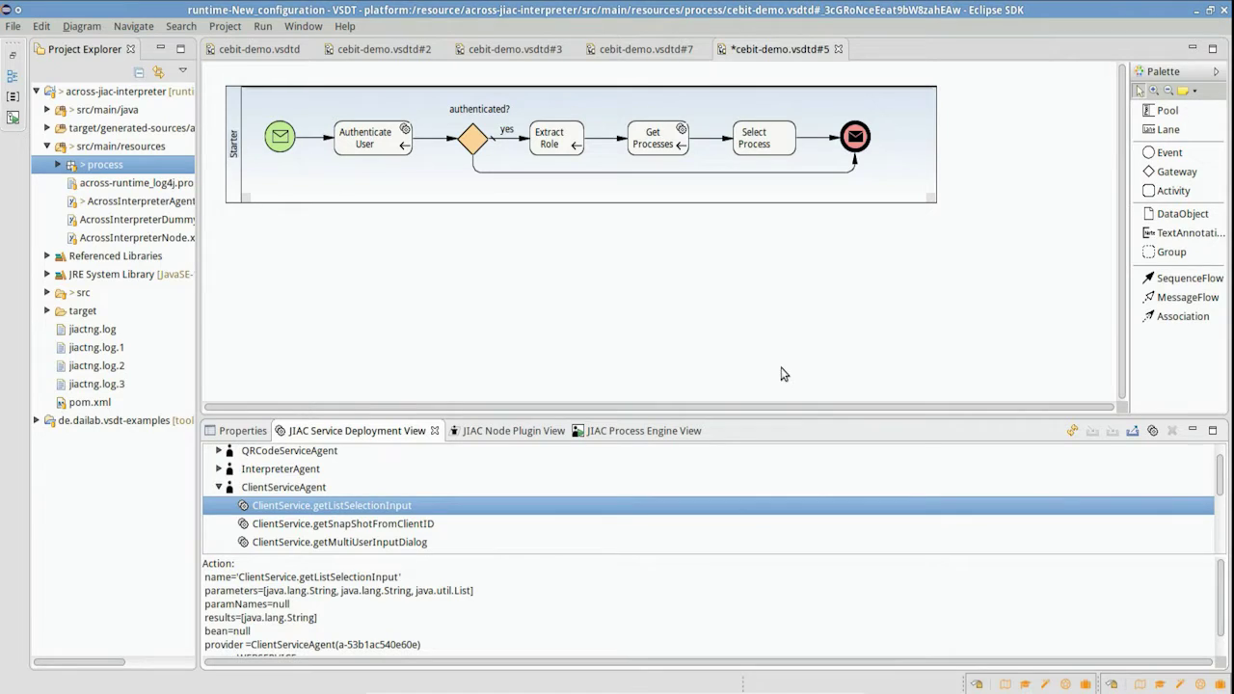
# Check the imported ClientService.getListSelectionInput entry among the business process system's services, leaving the list unchanged
pyautogui.click(233, 436)
pyautogui.click(786, 480)
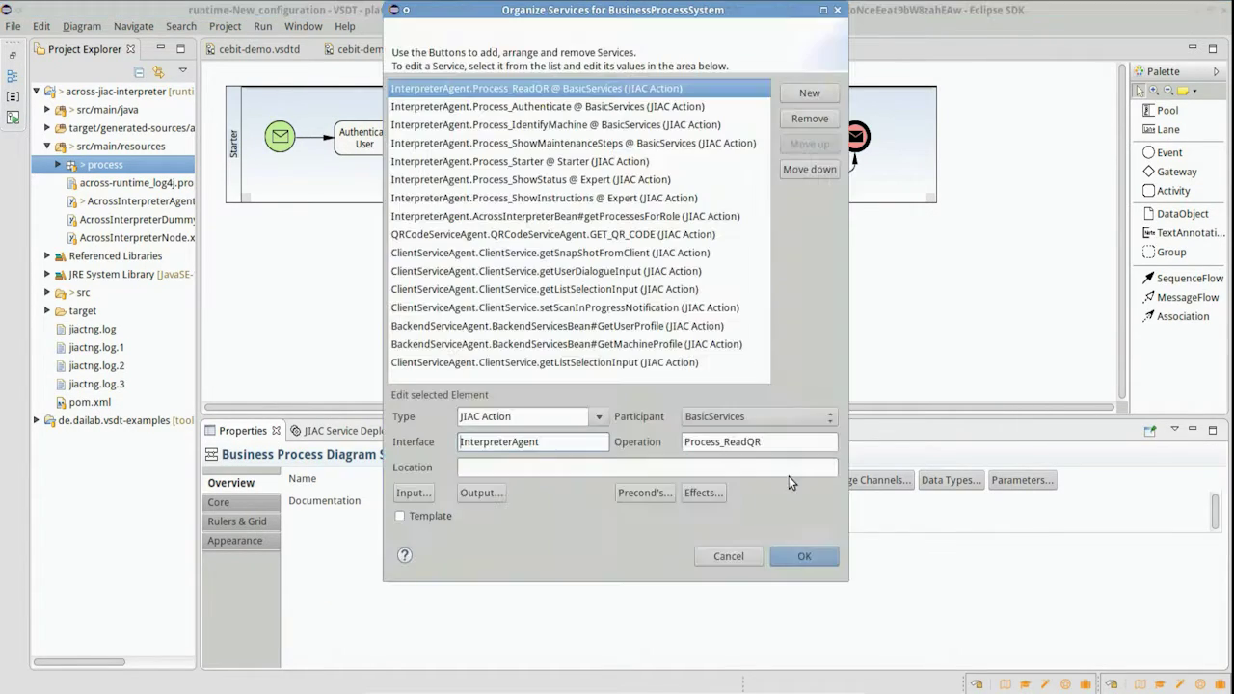
pyautogui.click(646, 366)
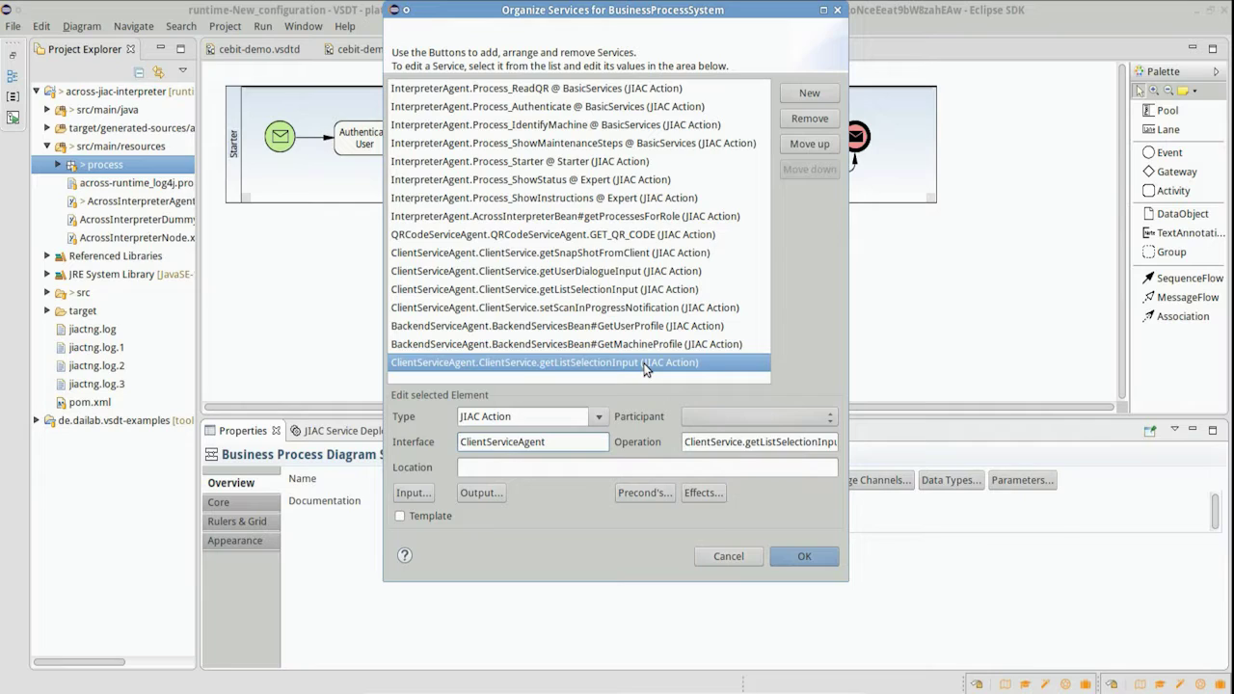
pyautogui.click(722, 558)
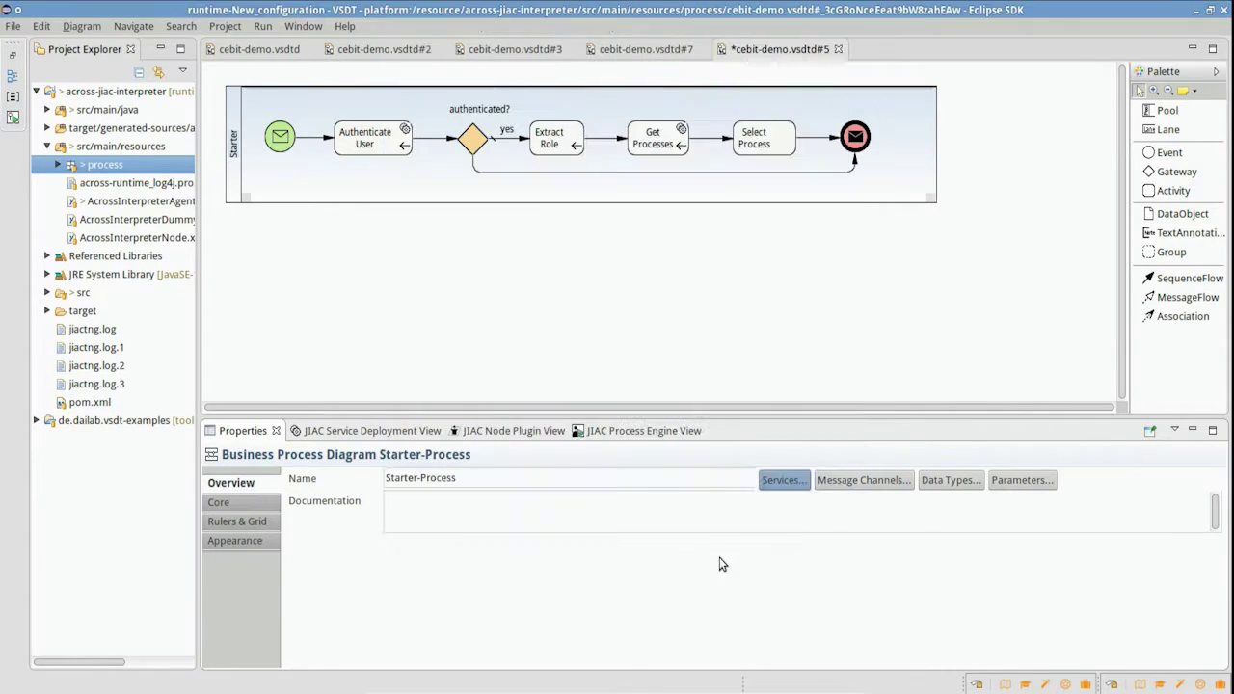
# Make the Select Process activity a SERVICE activity implemented by the imported ClientServiceAgent.ClientService.getListSelectionInput
pyautogui.click(769, 152)
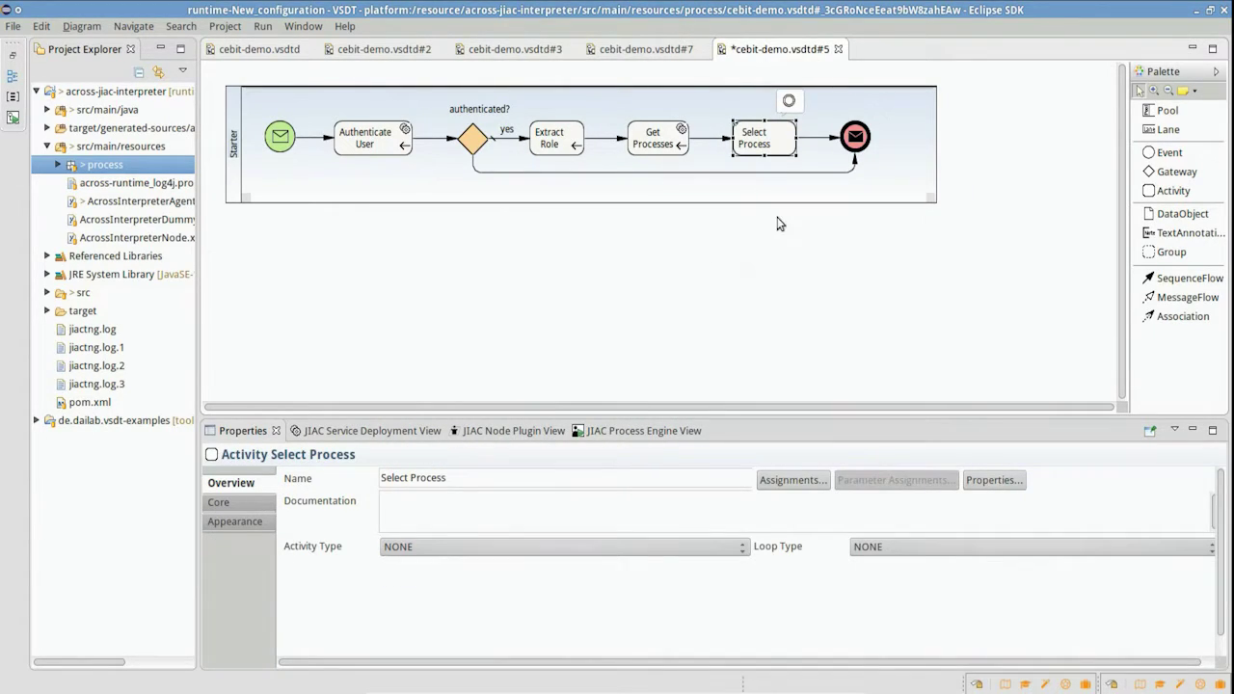
pyautogui.click(709, 547)
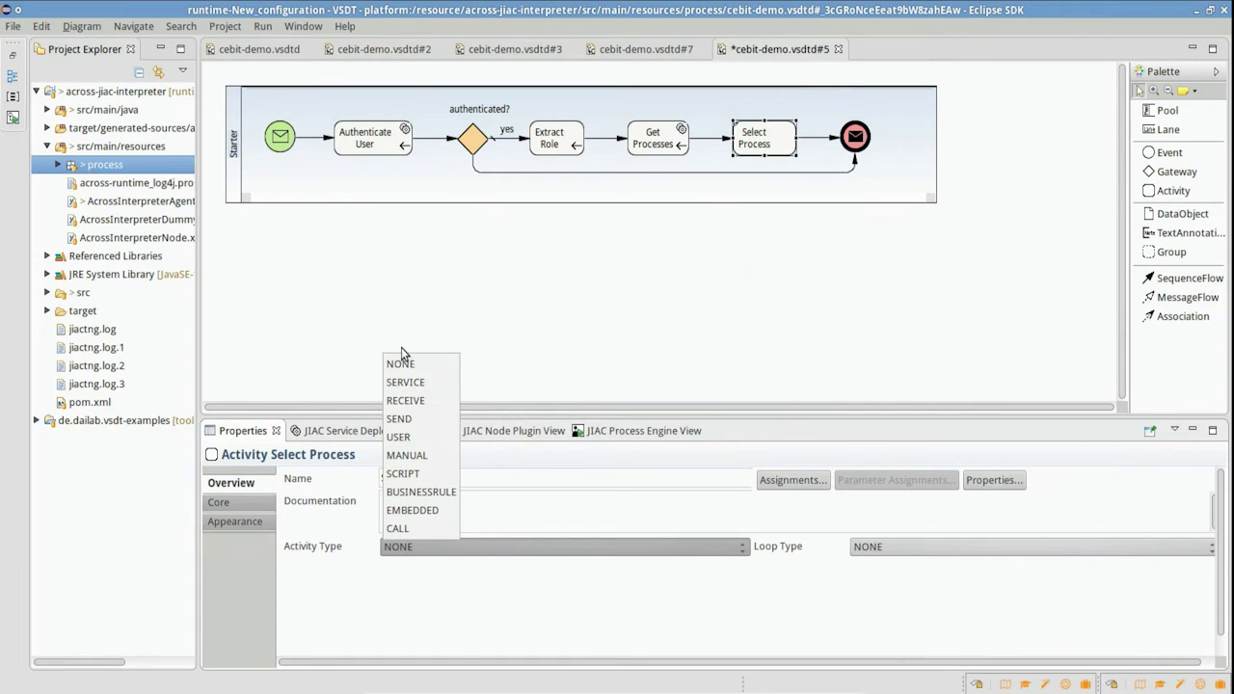
pyautogui.click(405, 382)
pyautogui.click(443, 585)
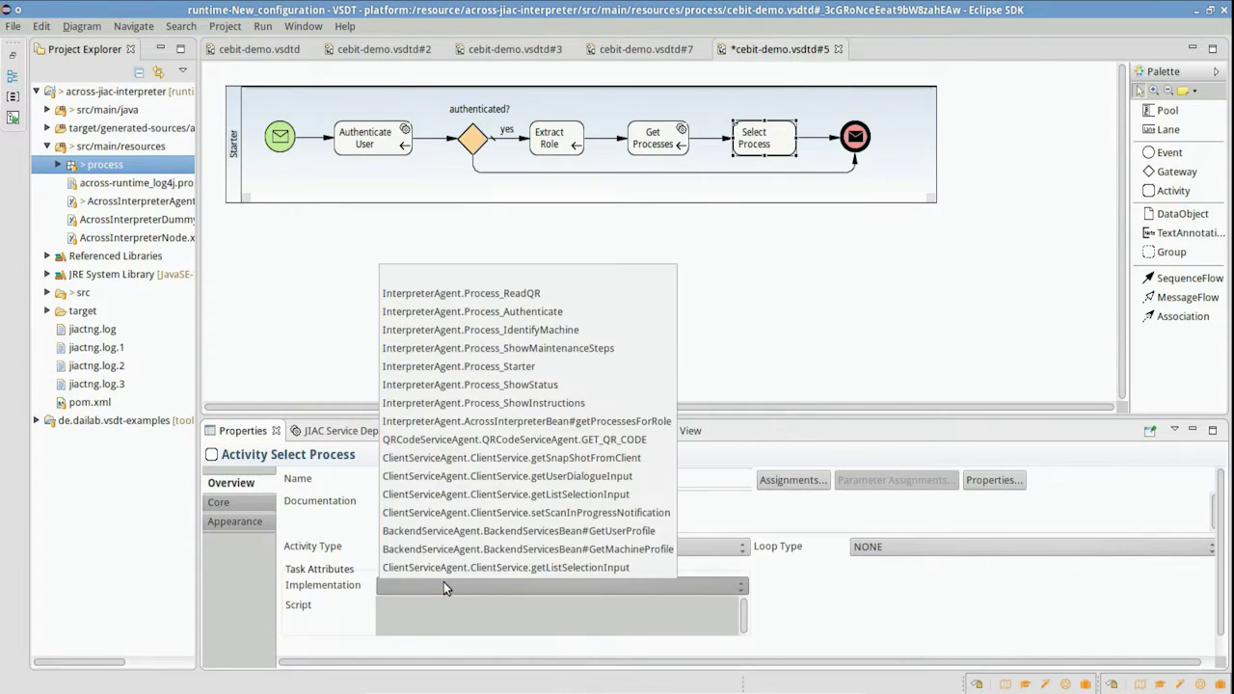
pyautogui.click(497, 569)
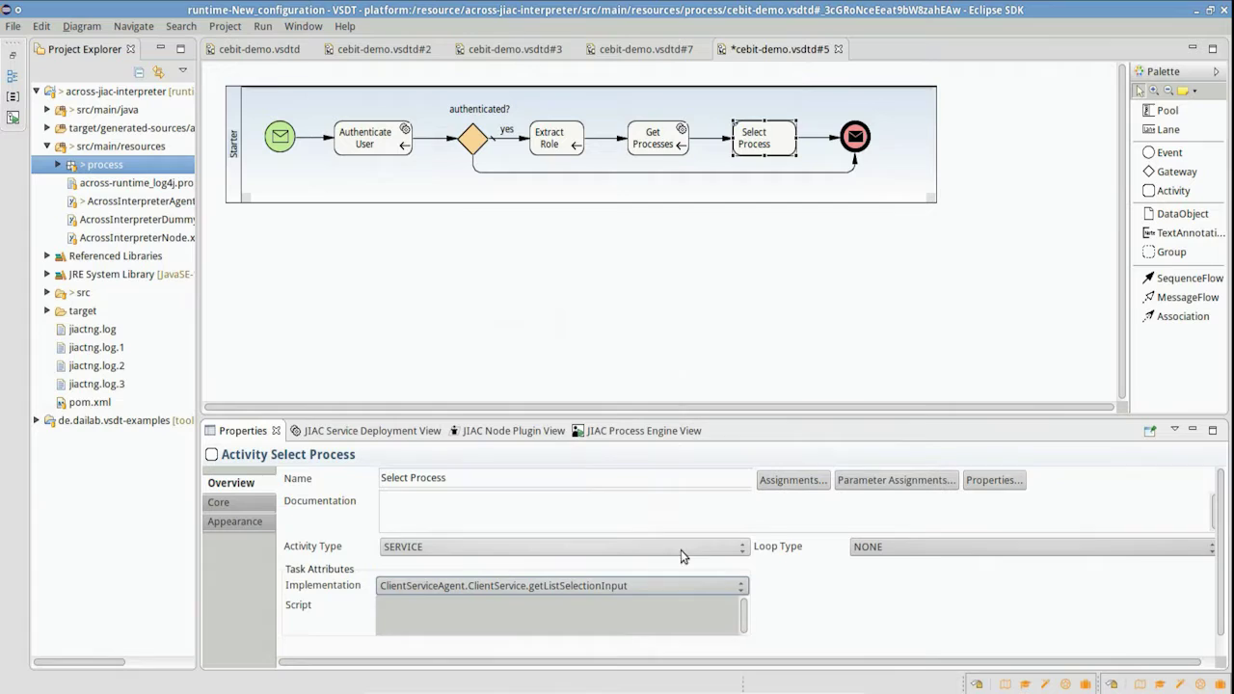
# In Select Process's parameter assignments, send null as arg0 and "Please select process to execute" in quotation marks as arg1
pyautogui.click(896, 479)
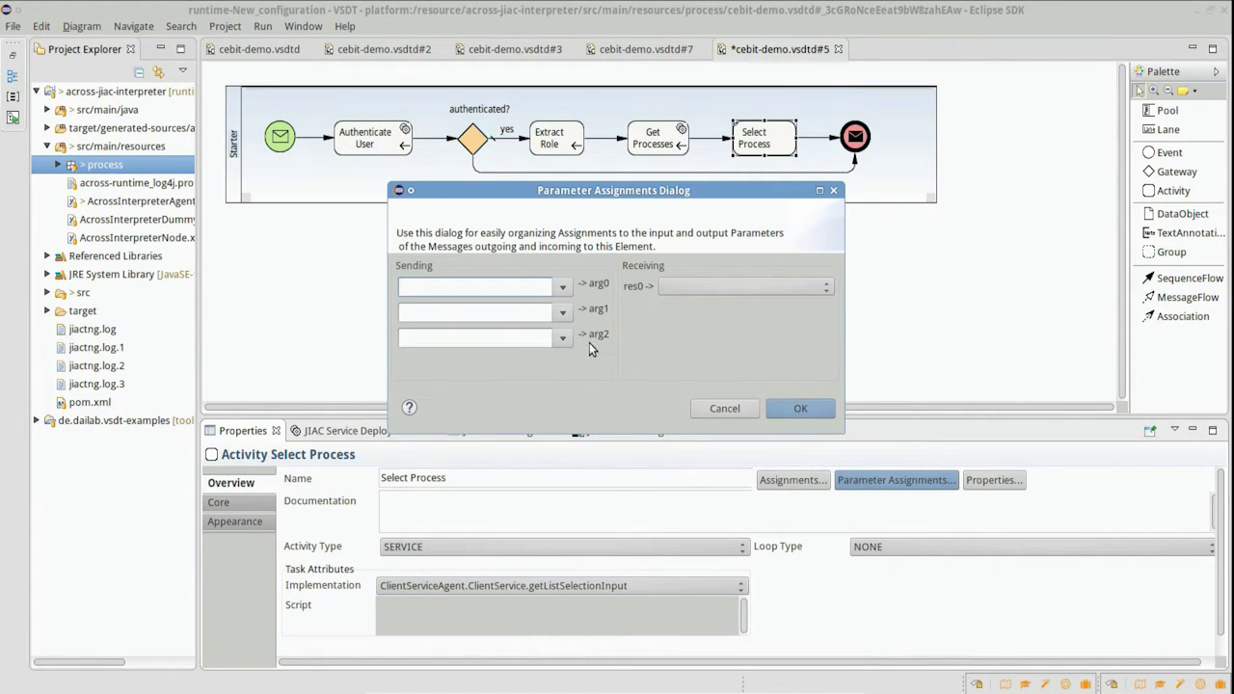
pyautogui.write('null')
pyautogui.press('Tab')
pyautogui.write('"Ple')
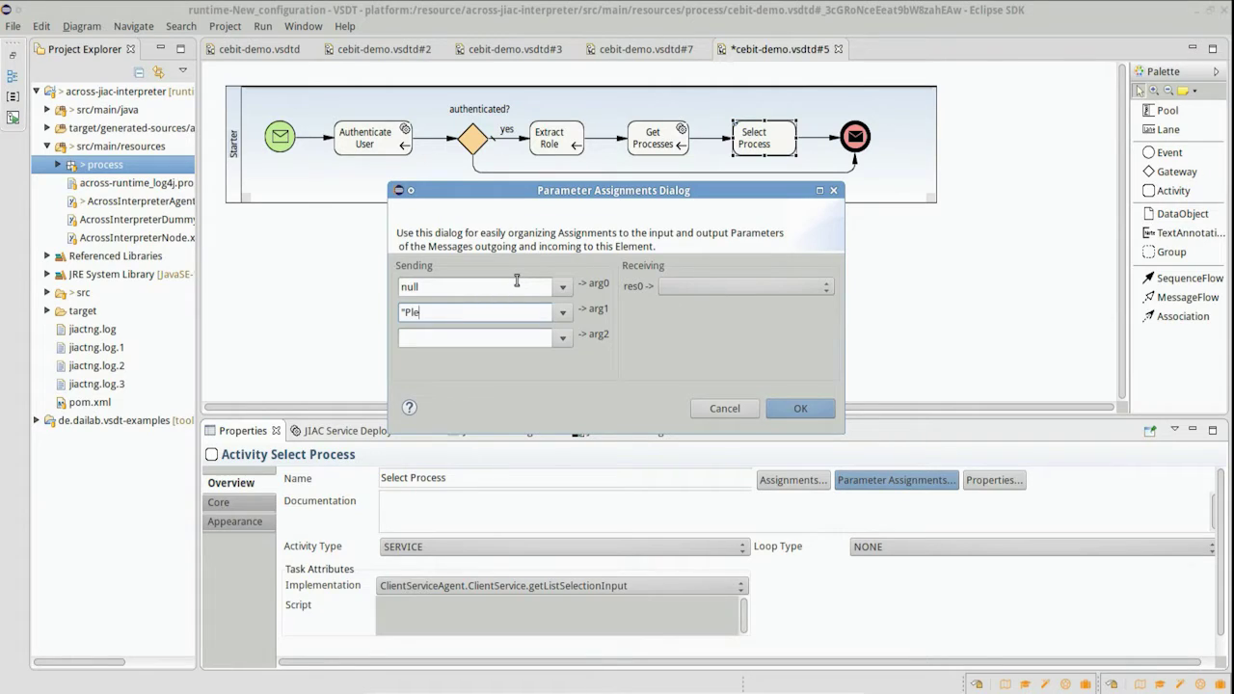
pyautogui.write('ase select process to execute"')
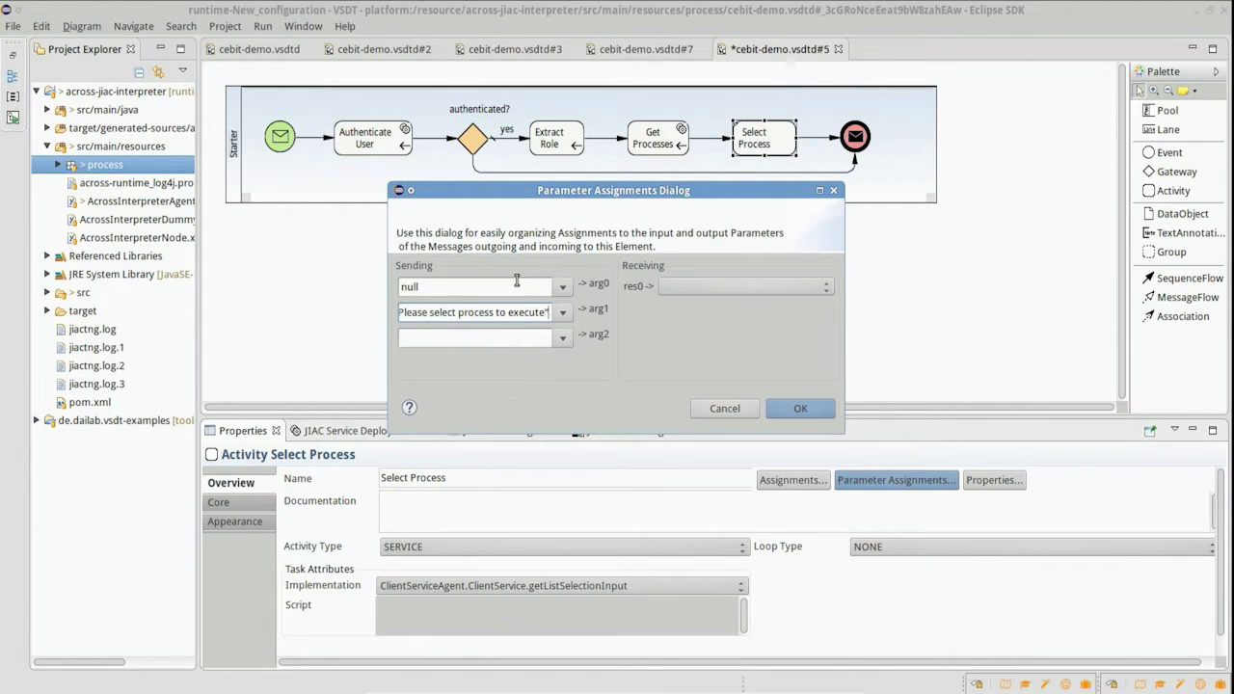
pyautogui.press('Tab')
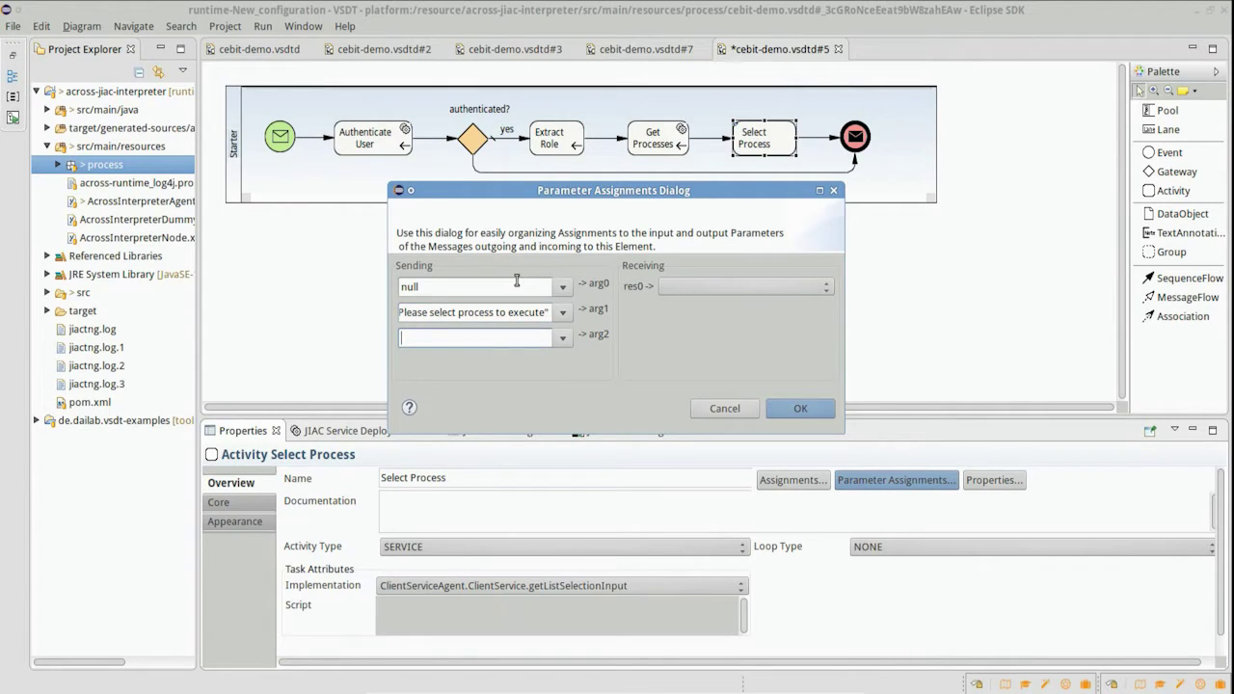
# Assign processes to arg2 and receive res0 into selected for the Select Process activity, and save the diagram
pyautogui.click(563, 337)
pyautogui.click(487, 395)
pyautogui.click(693, 287)
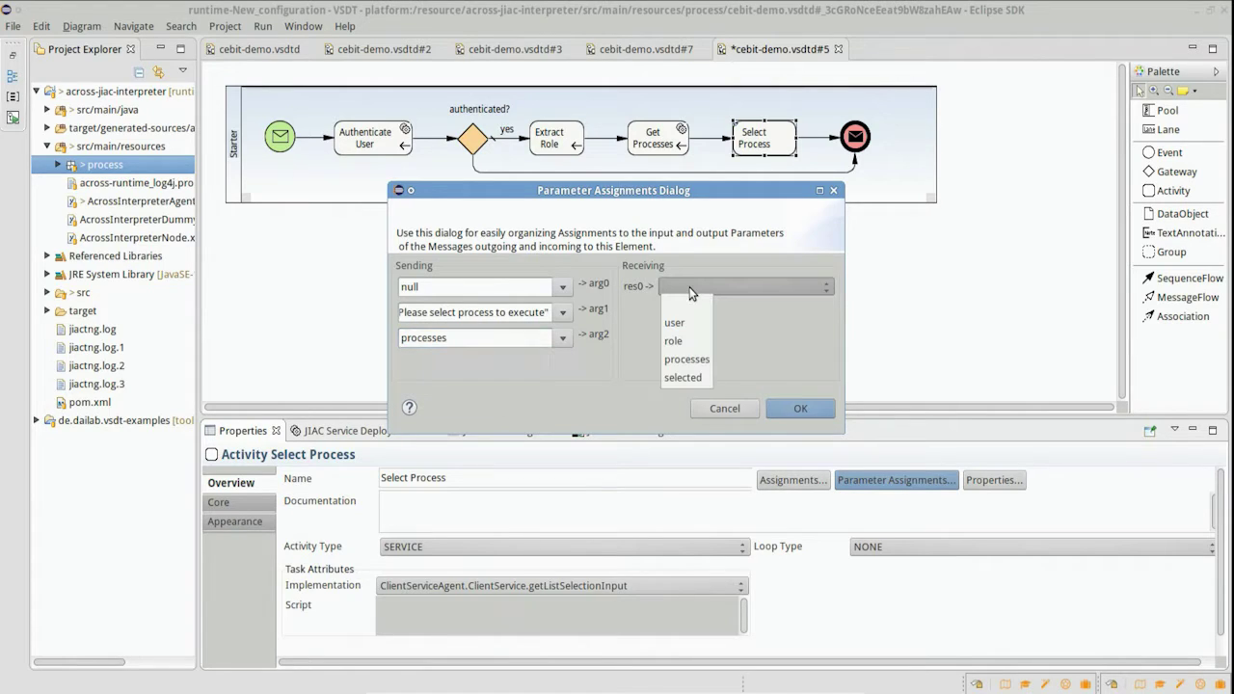
pyautogui.click(683, 378)
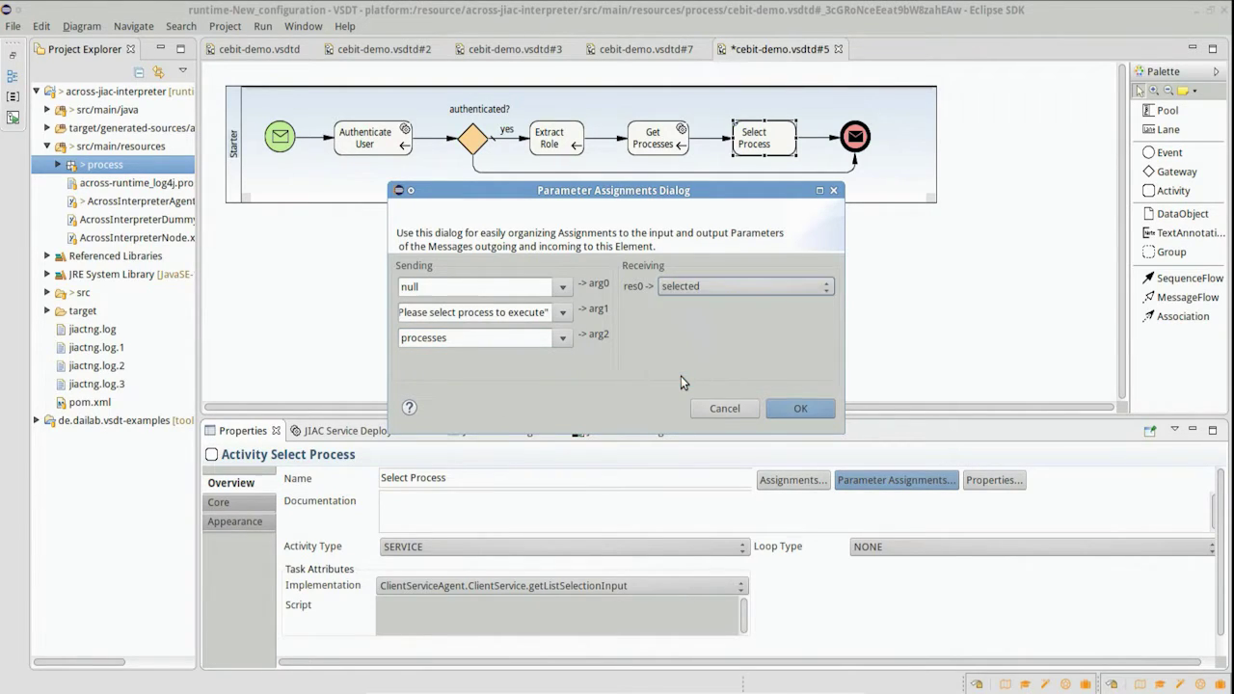
pyautogui.click(815, 413)
pyautogui.click(784, 269)
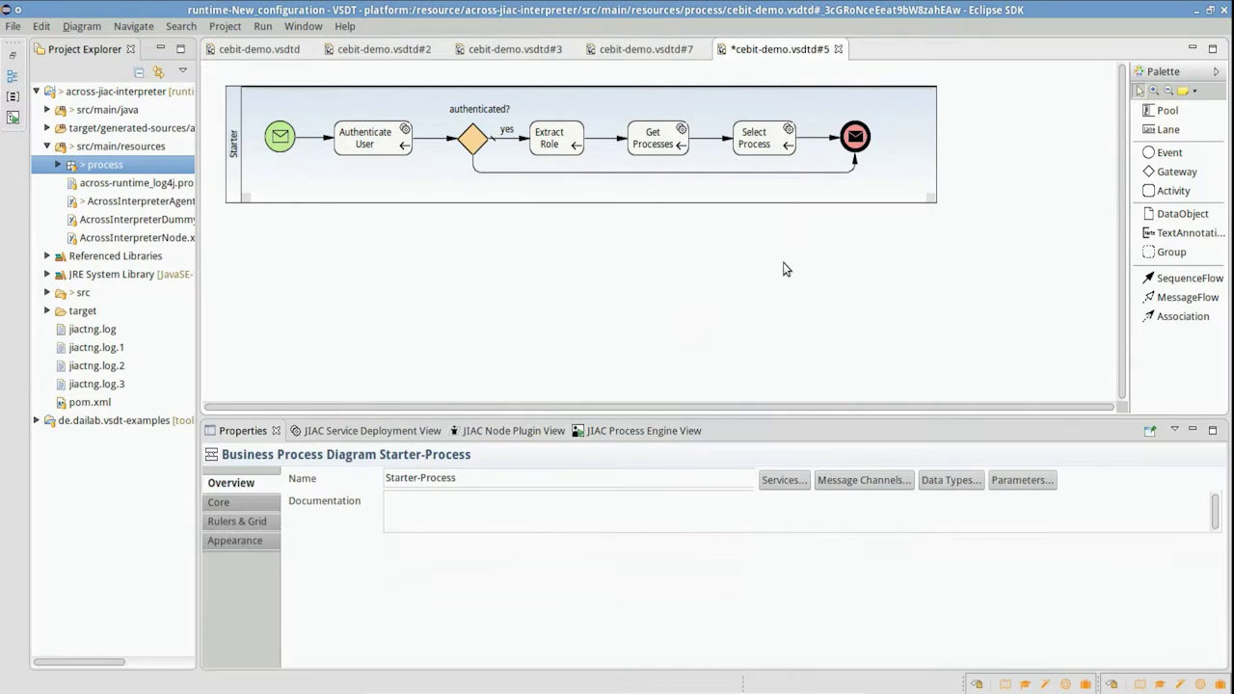
pyautogui.hotkey('ctrl', 's')
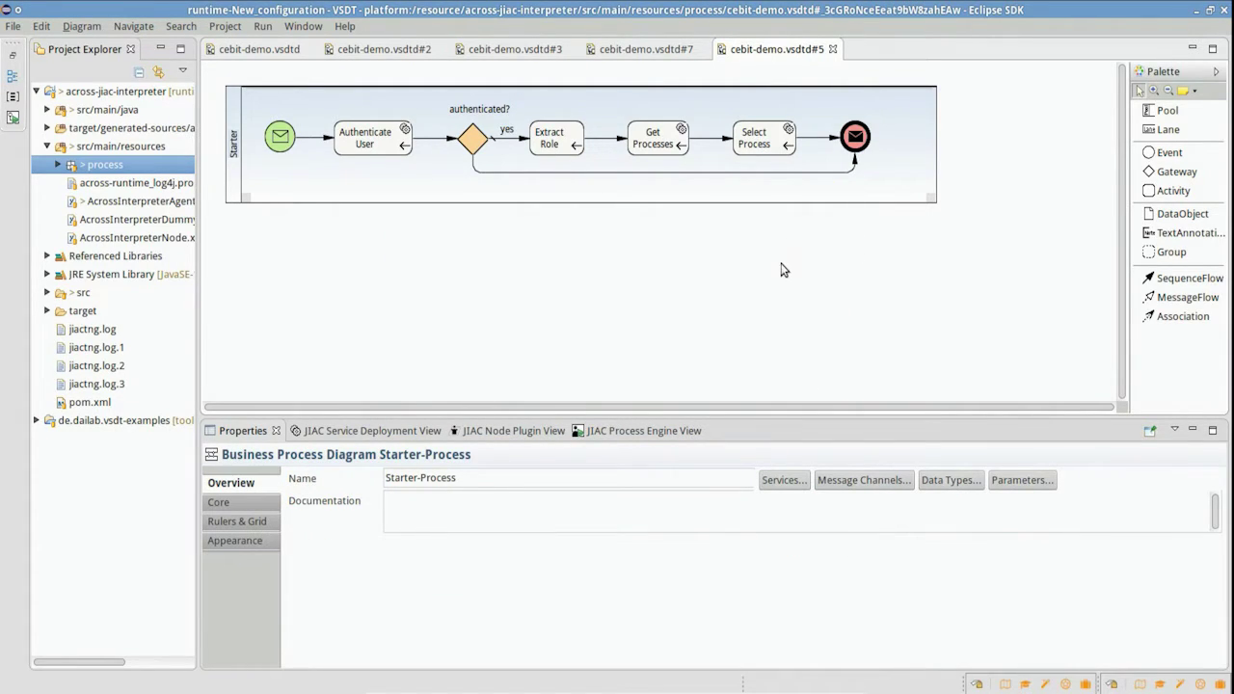
# Deploy the Starter participant of the active process to the second InterpreterAgent, the one already running BasicServices and Expert
pyautogui.click(622, 433)
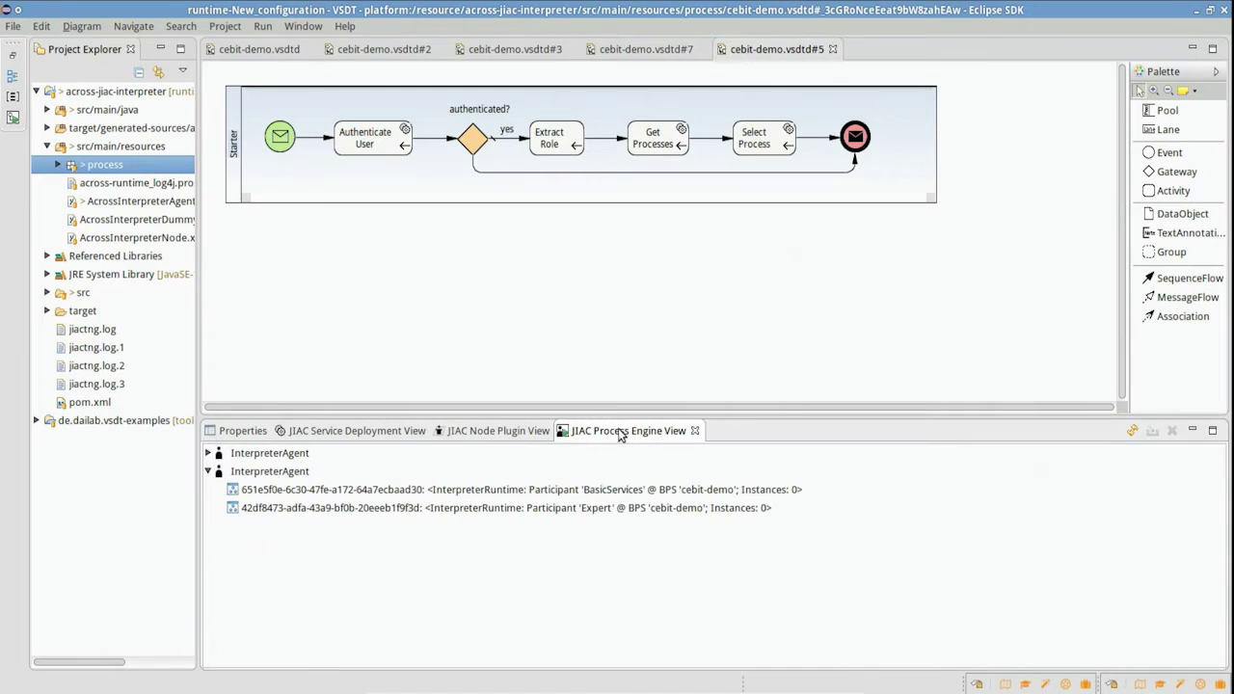
pyautogui.click(278, 475)
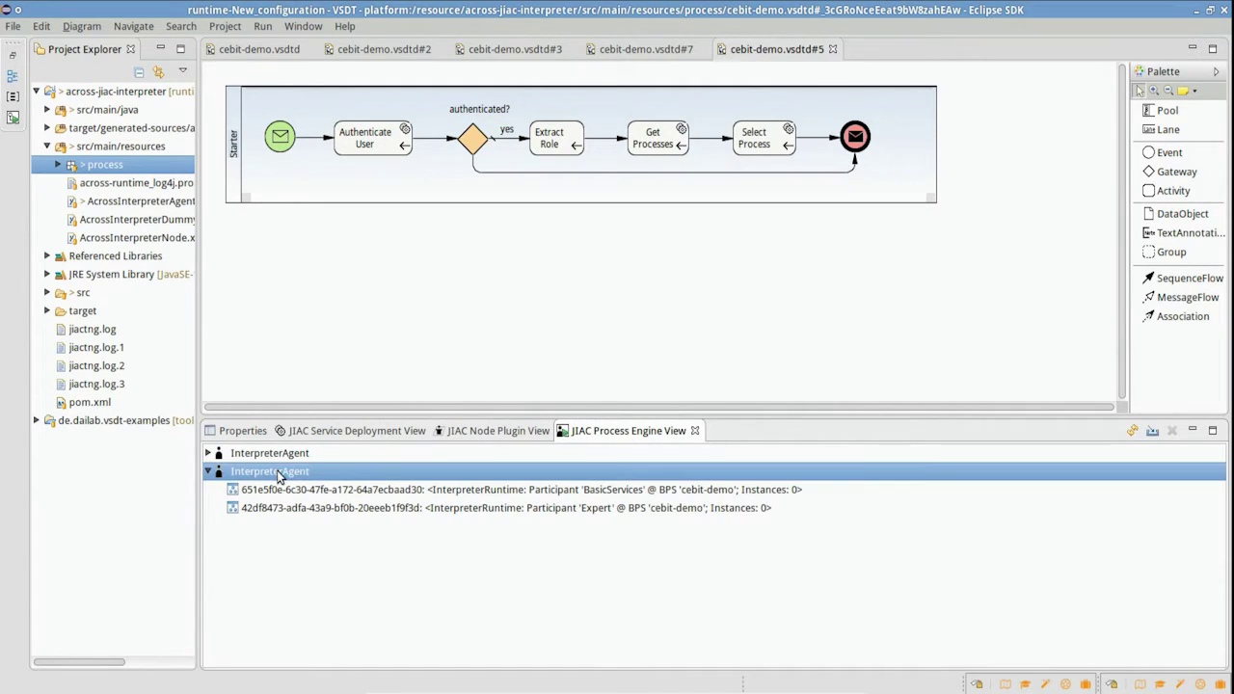
pyautogui.click(1153, 432)
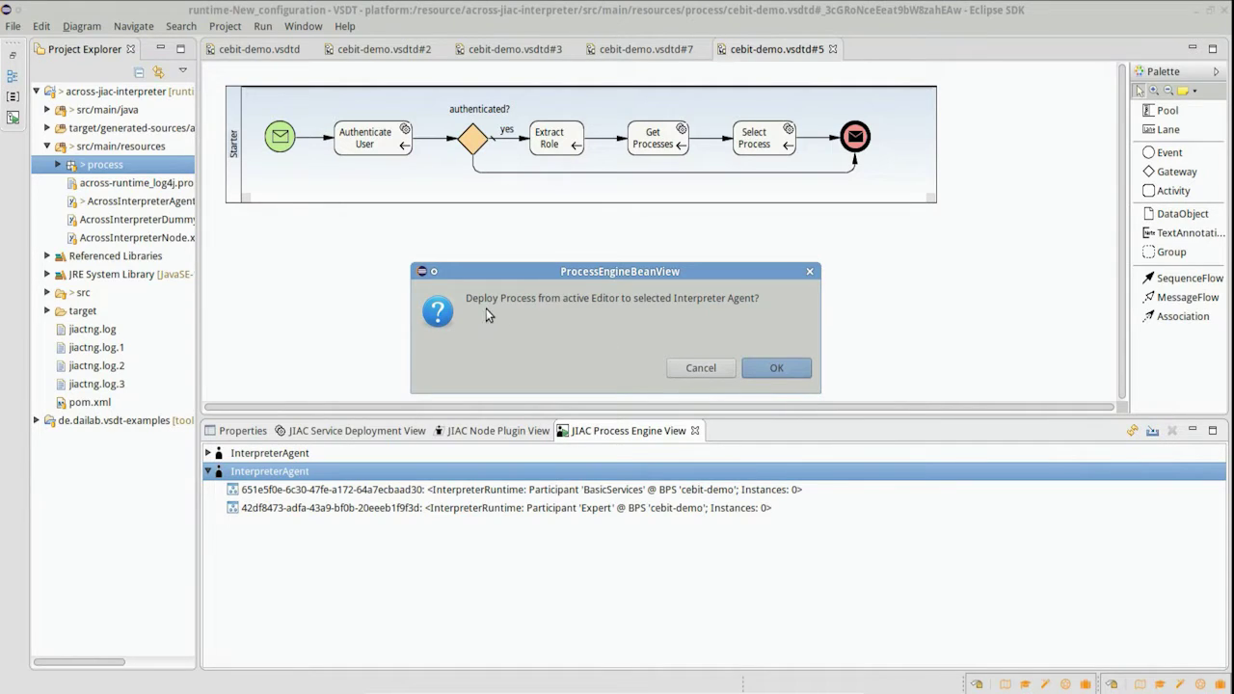
pyautogui.click(778, 368)
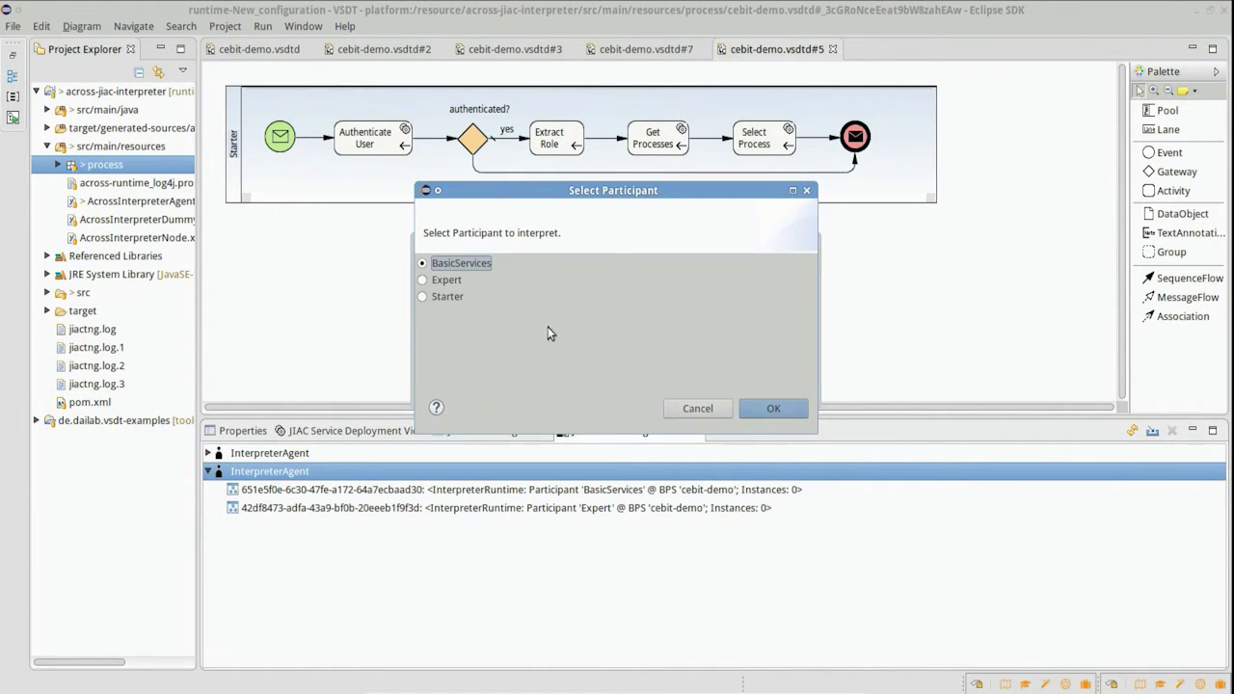
pyautogui.click(445, 298)
pyautogui.click(780, 410)
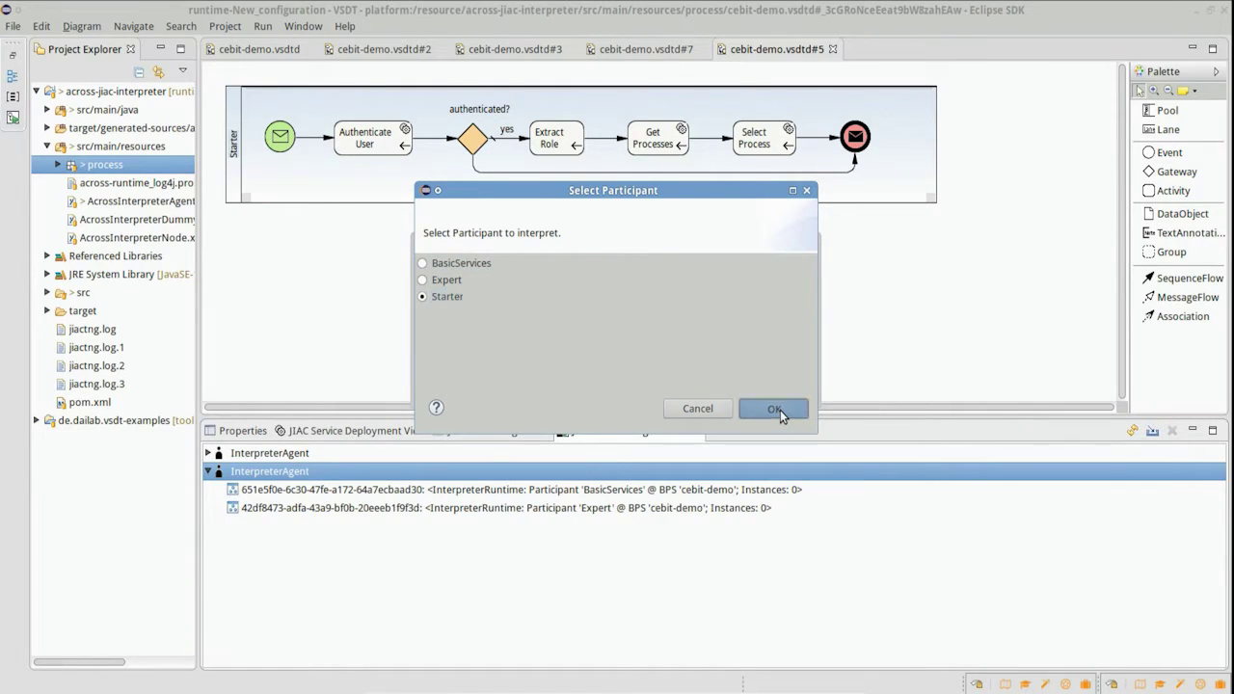
pyautogui.click(757, 372)
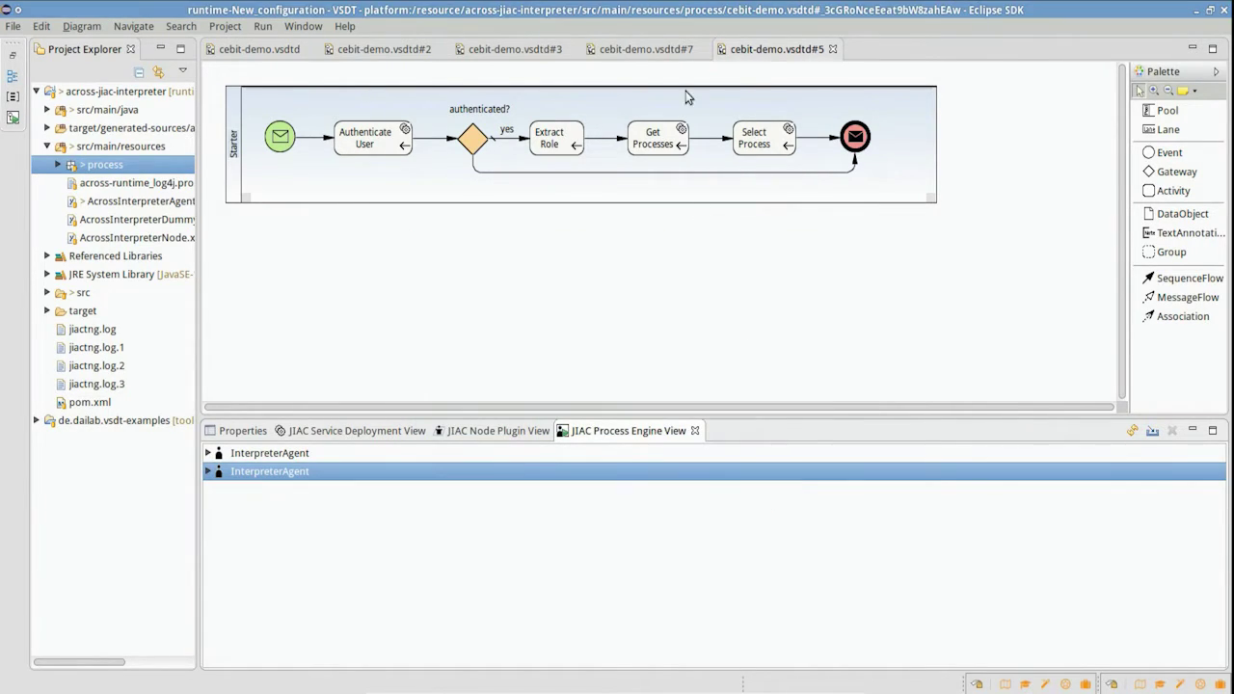
pyautogui.moveTo(463, 17); pyautogui.dragTo(765, 199)
pyautogui.click(716, 226)
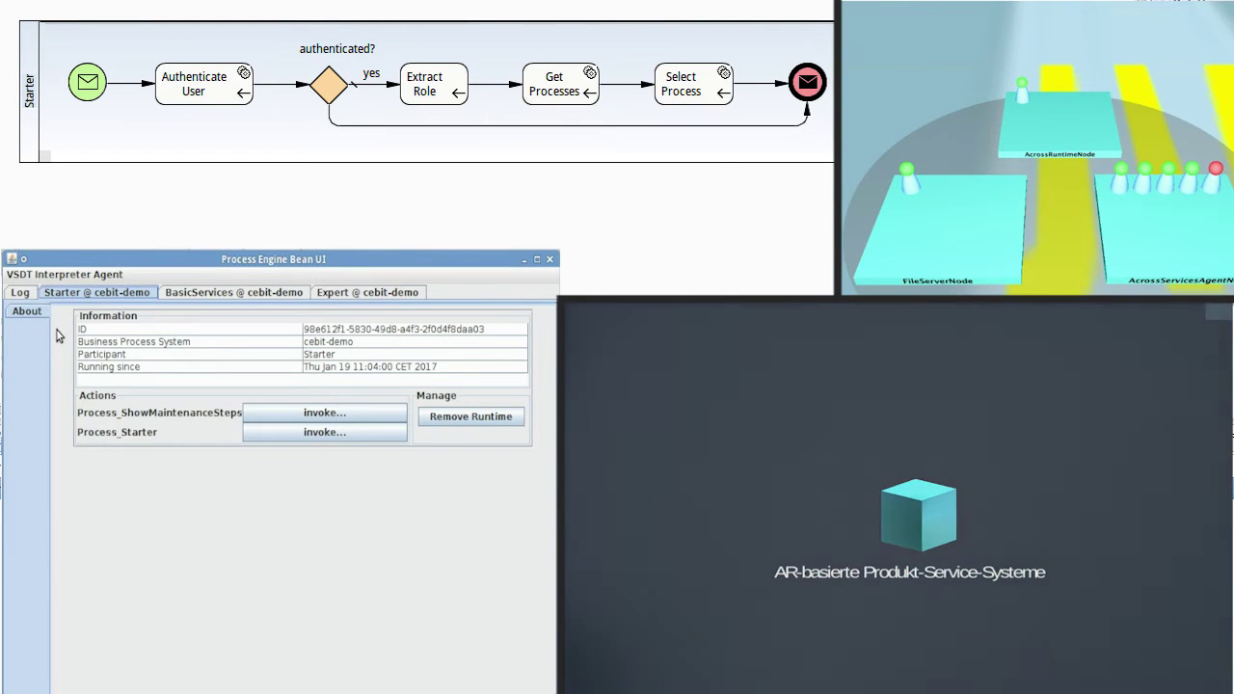
# Examine the flow object states of the running Starter-Process, Authenticate User and Read QR Code instances in the process engine
pyautogui.click(56, 325)
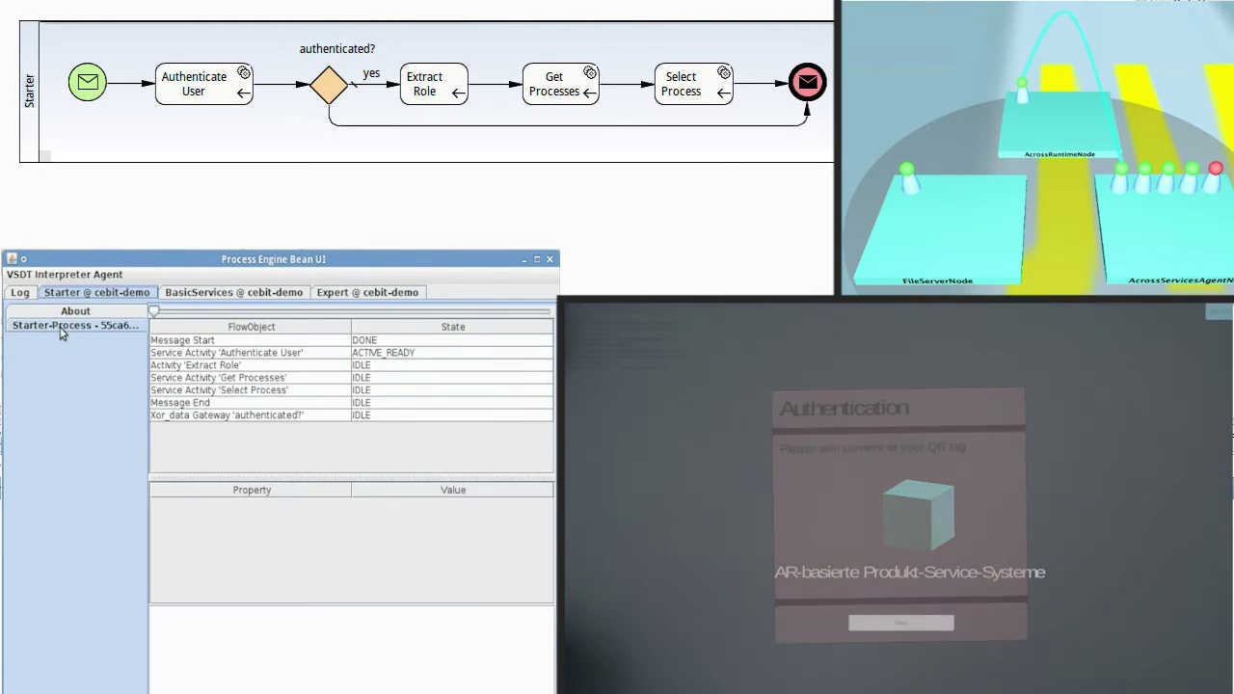
pyautogui.click(178, 293)
pyautogui.click(138, 328)
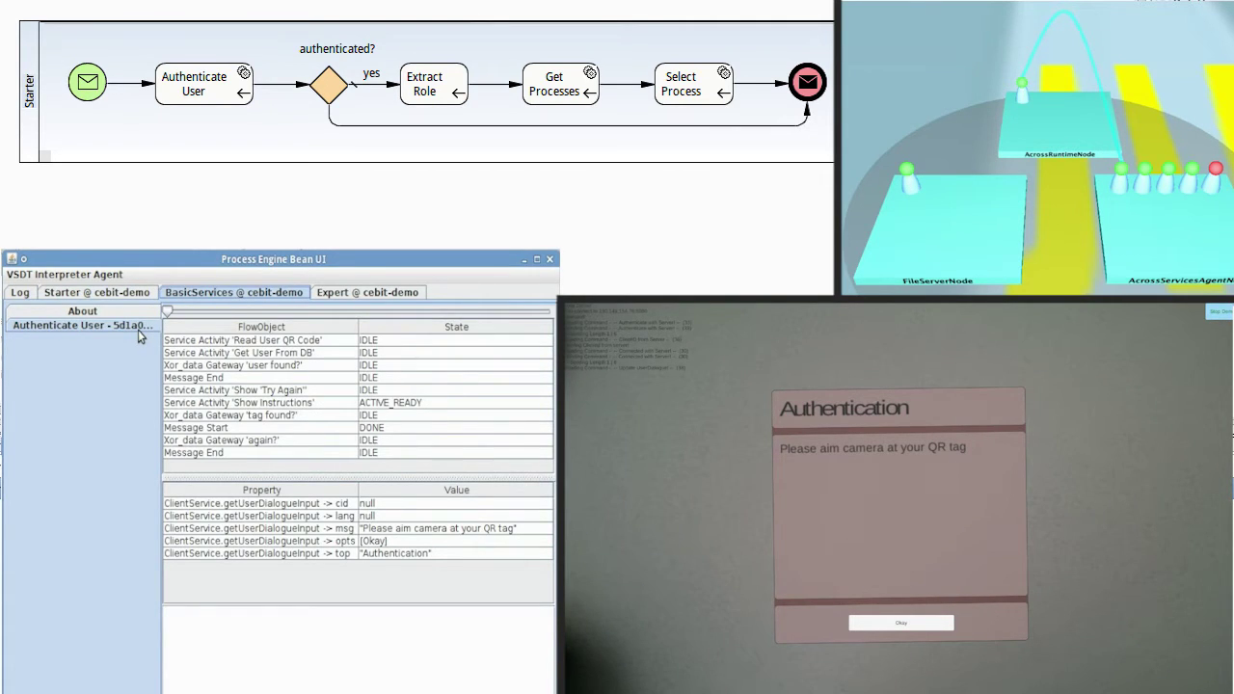
pyautogui.click(141, 340)
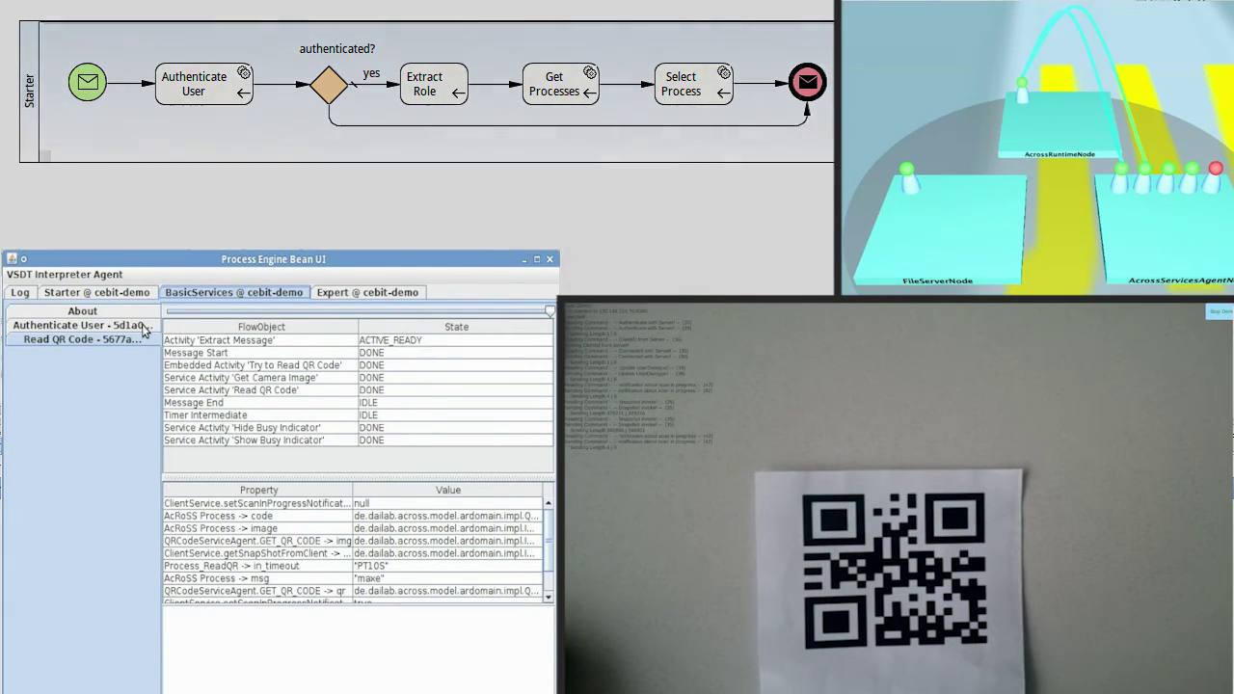
# Check the flow object states of the Authenticate User and Starter-Process instances, and open the Show Instructions instance of the Expert participant
pyautogui.click(143, 326)
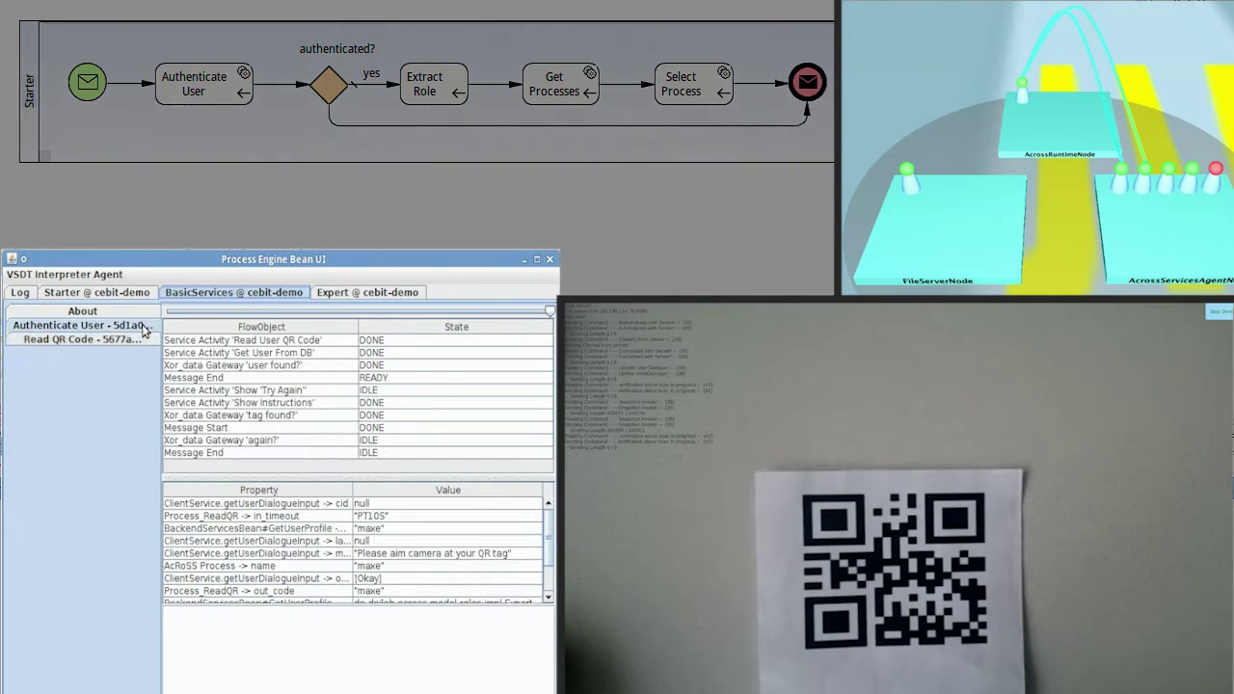
pyautogui.click(128, 293)
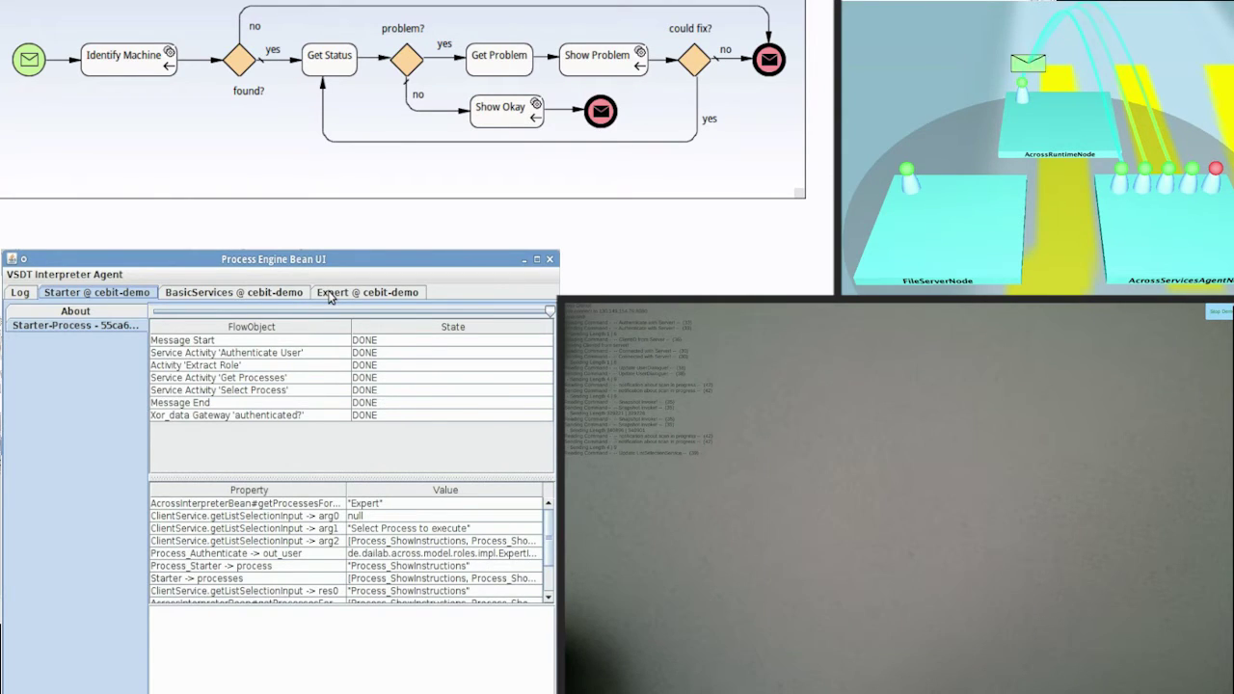
pyautogui.click(329, 294)
pyautogui.click(149, 329)
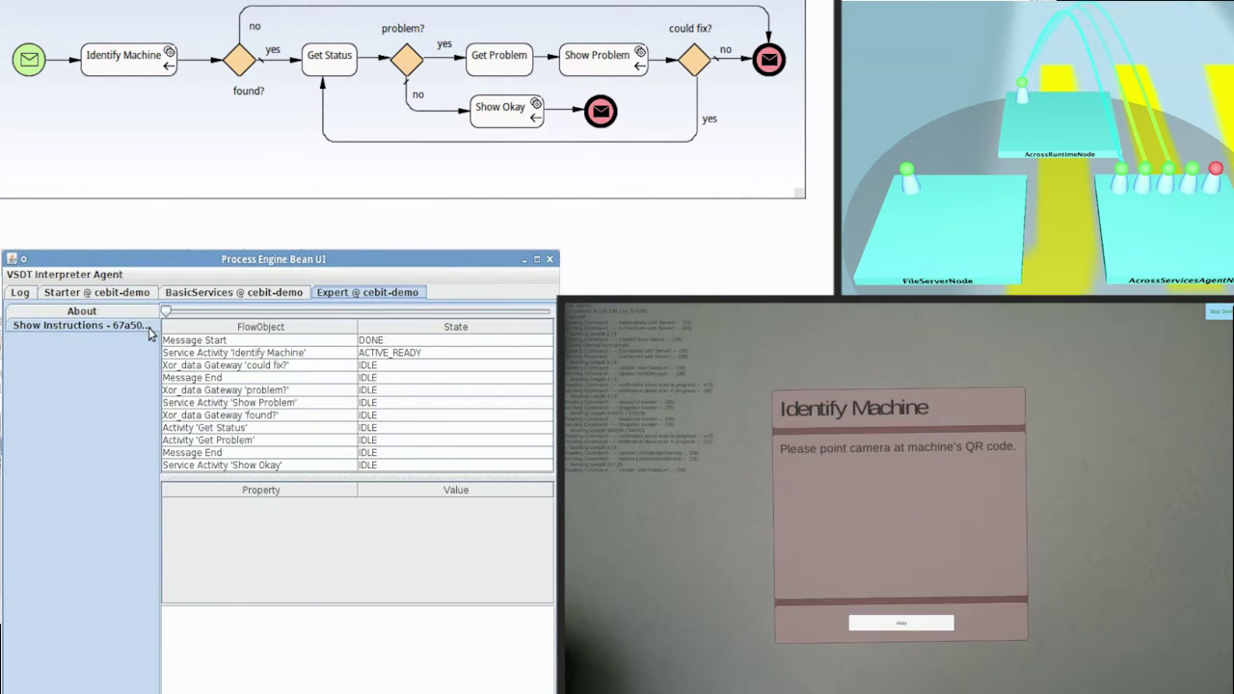
# Examine the states of BasicServices' Identify Machine instance and its newer Read QR Code instance, and recheck Expert's Show Instructions
pyautogui.click(183, 298)
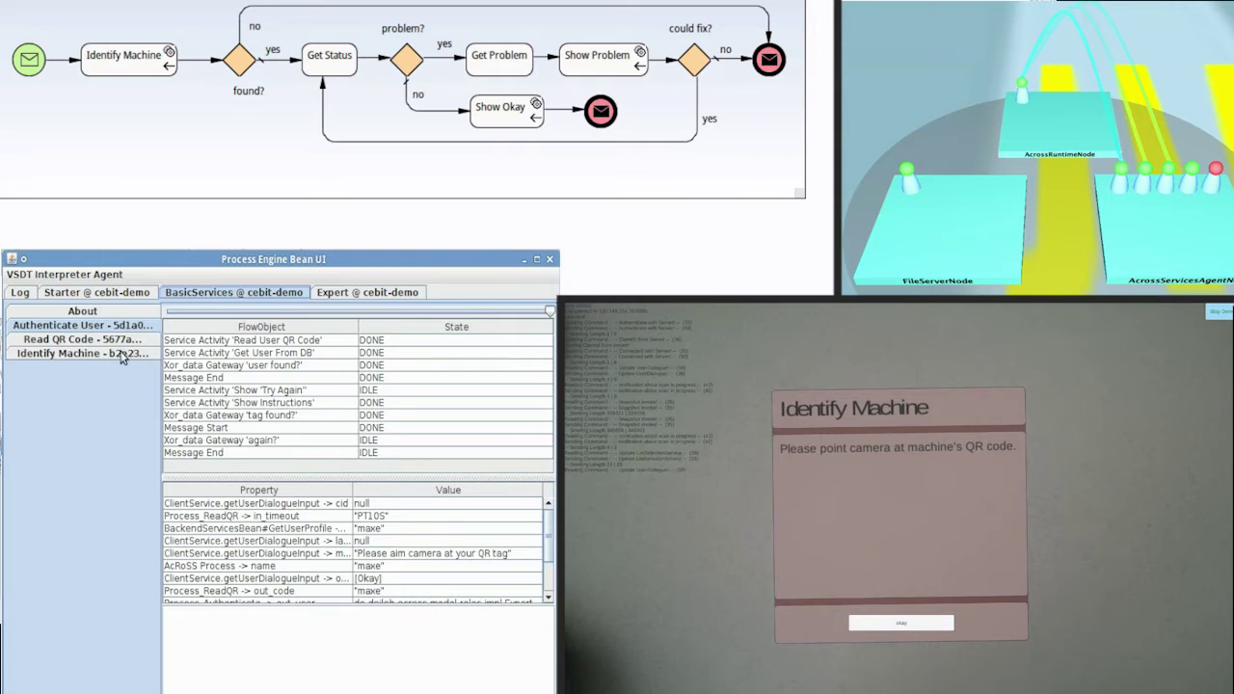
pyautogui.click(122, 356)
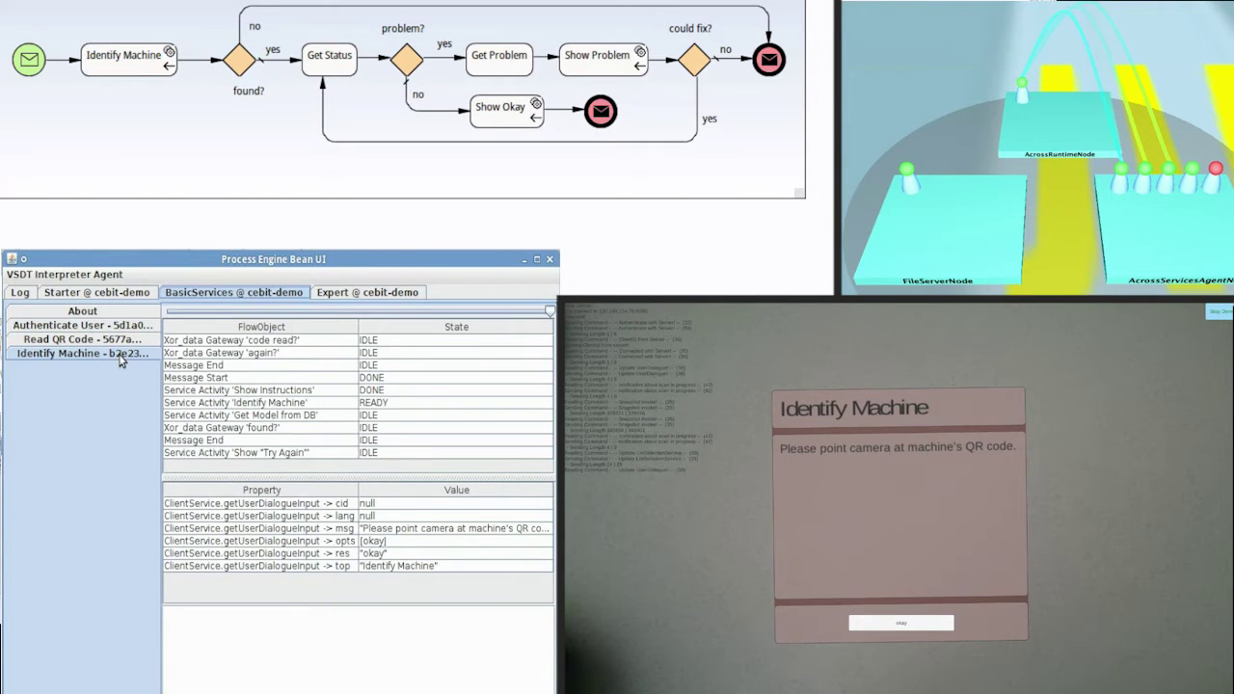
pyautogui.click(114, 368)
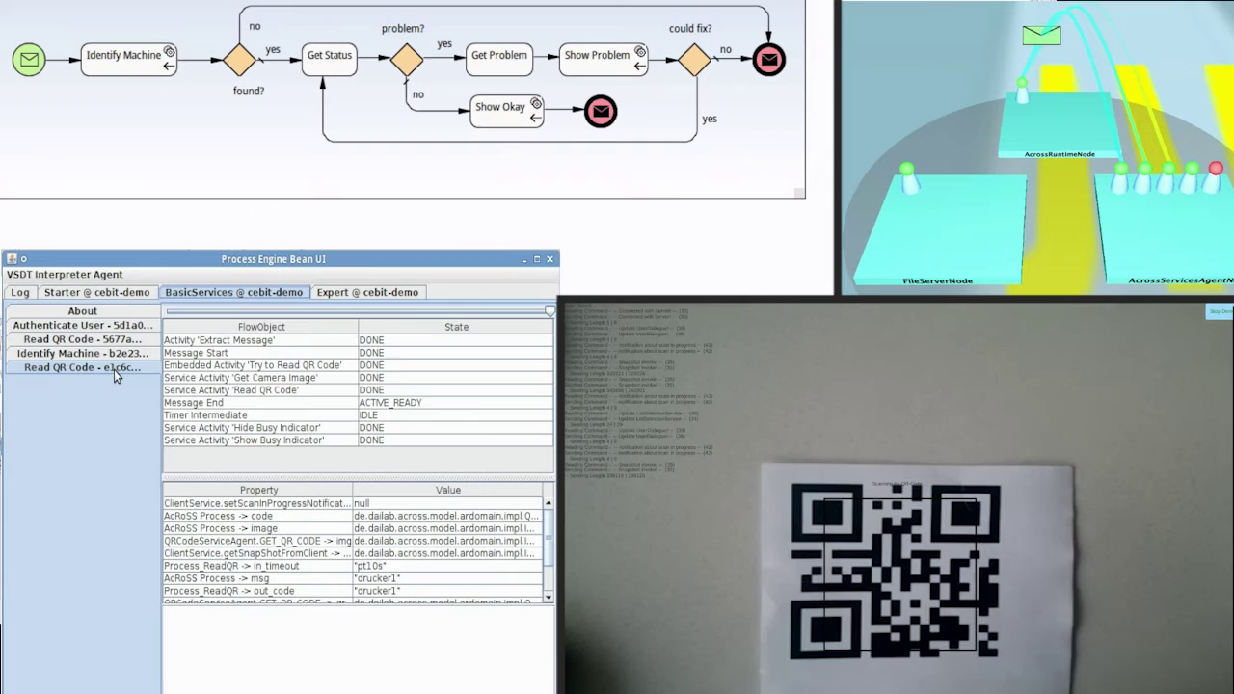
pyautogui.click(116, 353)
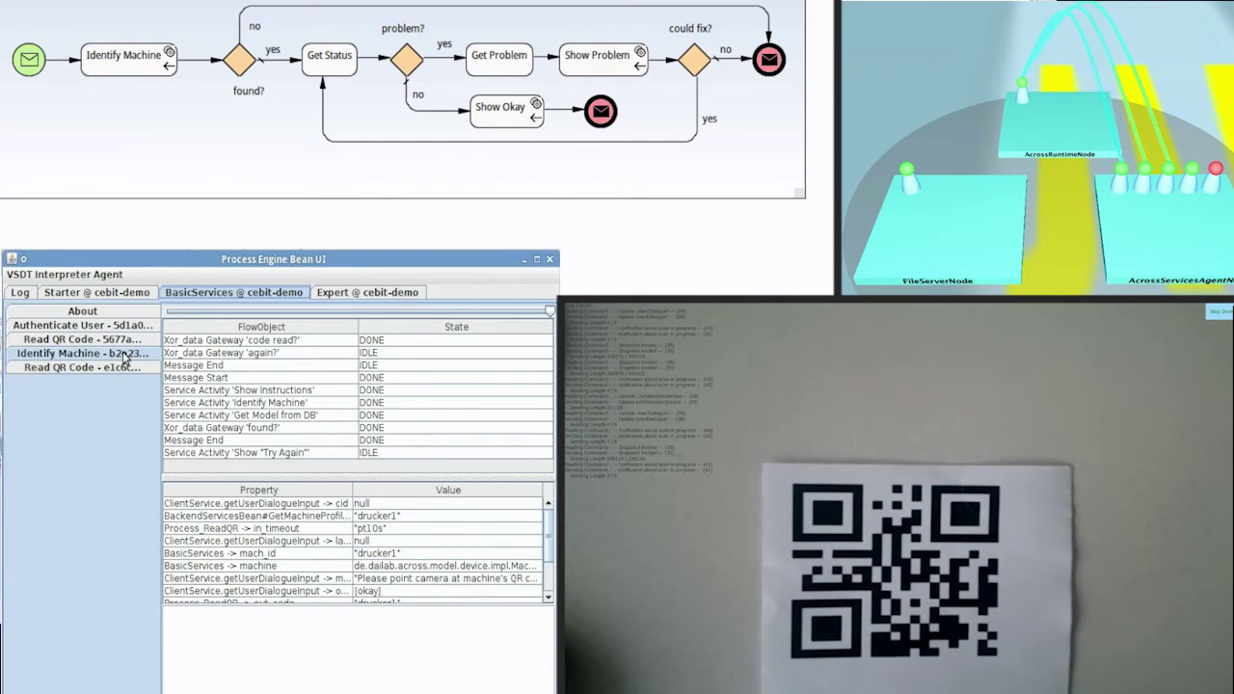
pyautogui.click(335, 294)
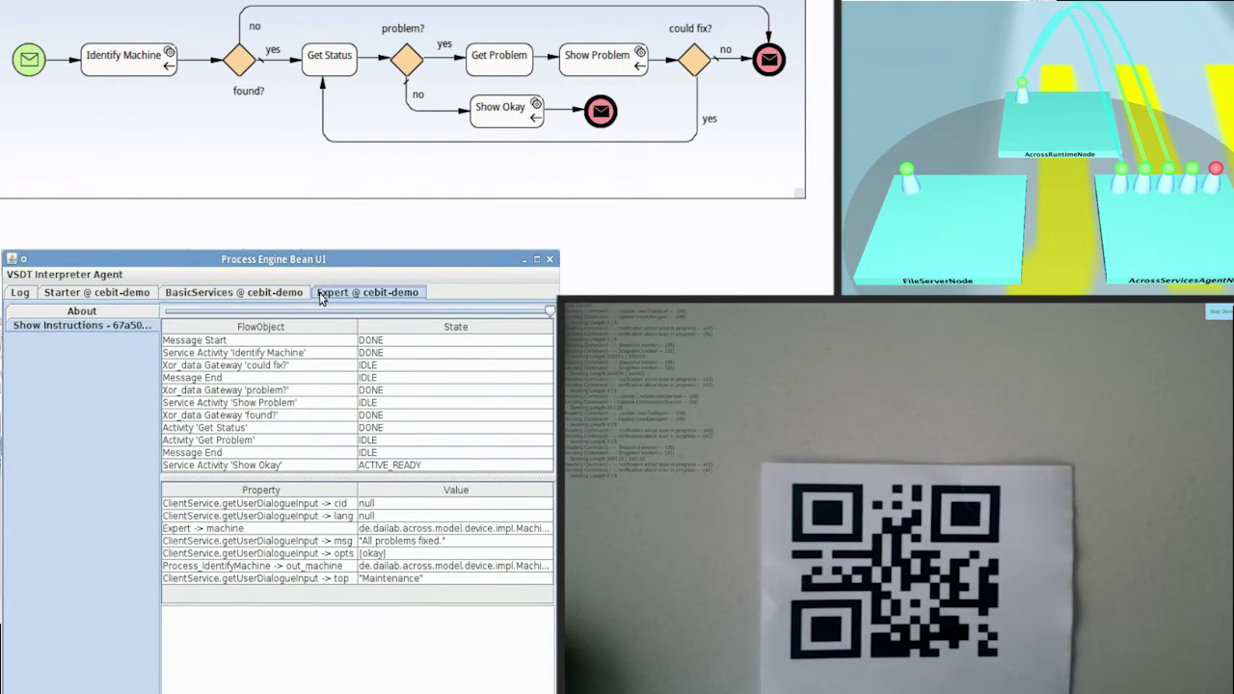